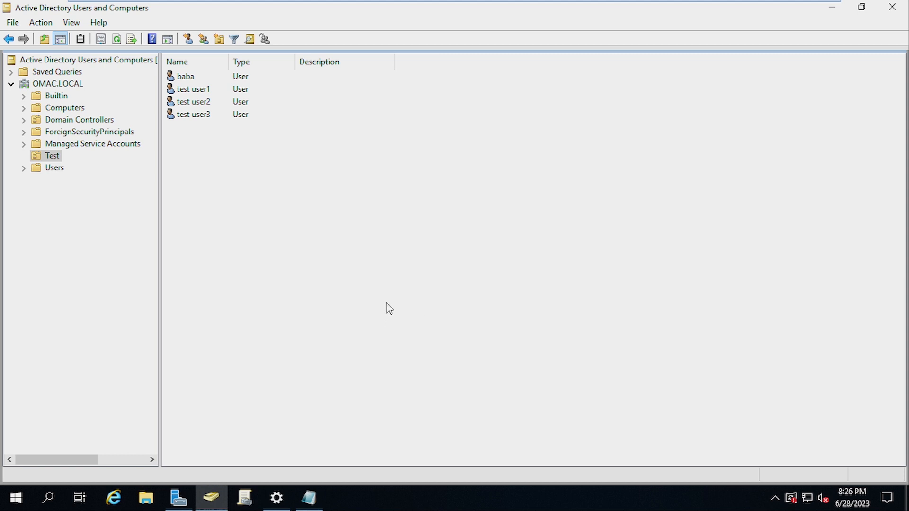
Start a new user in the Test OU
{"action": "right_click", "coordinate": [311, 173]}
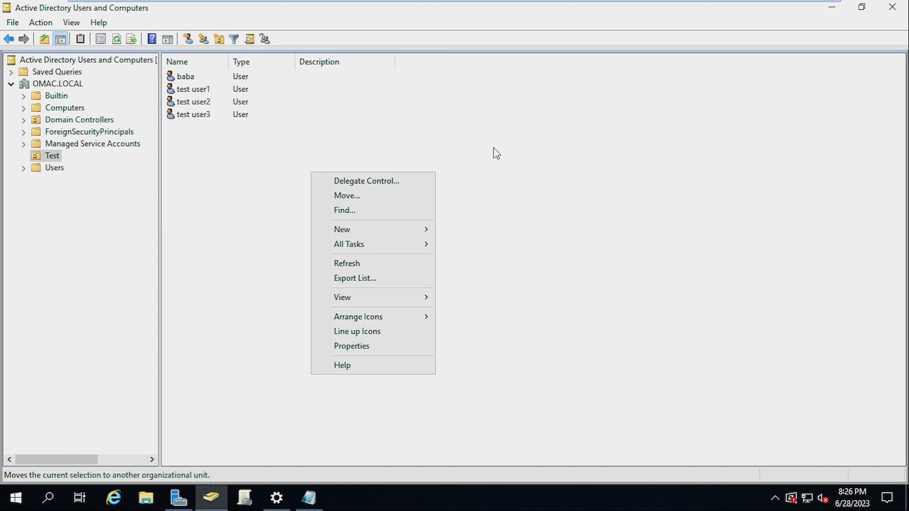
{"action": "mouse_move", "coordinate": [405, 231]}
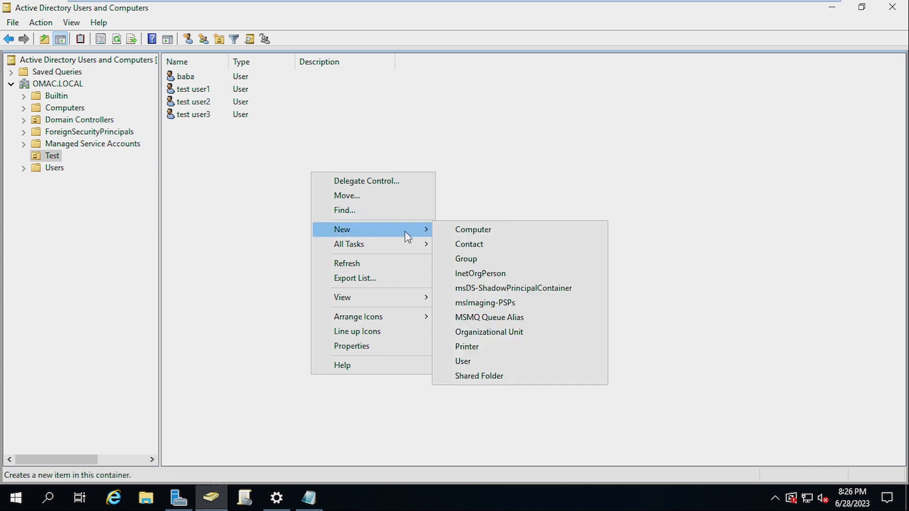
{"action": "left_click", "coordinate": [527, 369]}
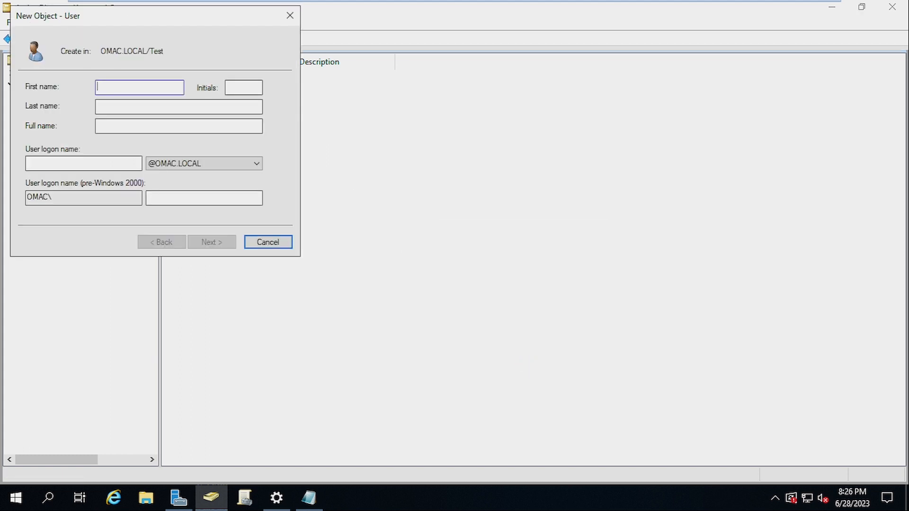
Enter first name 'test', last name 'user555' and logon name 'testuser555', then continue
{"action": "type", "text": "test"}
{"action": "key", "text": "Tab"}
{"action": "key", "text": "Tab"}
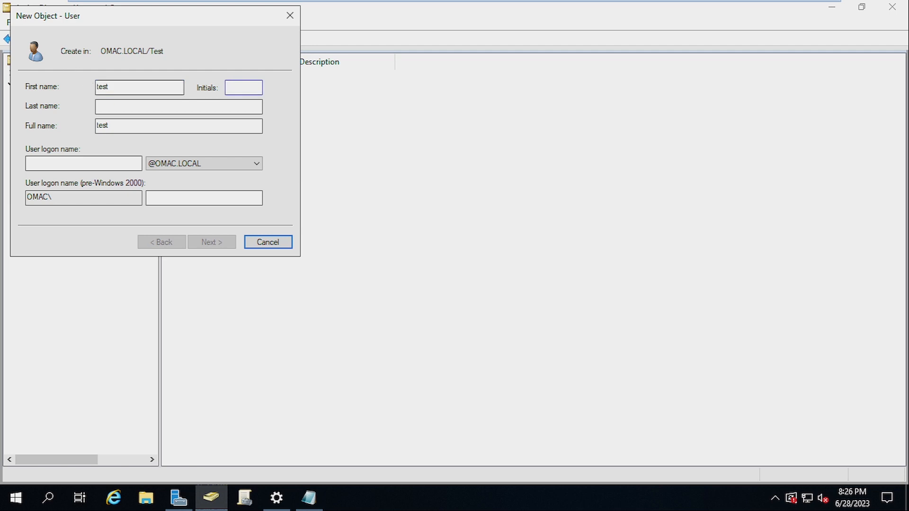
{"action": "type", "text": "y"}
{"action": "key", "text": "BackSpace"}
{"action": "type", "text": "user555"}
{"action": "key", "text": "Tab"}
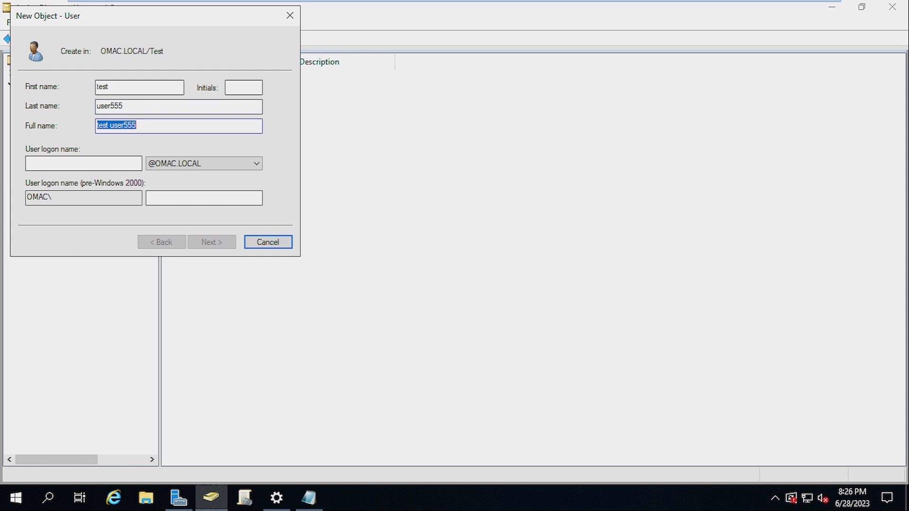
{"action": "key", "text": "Tab"}
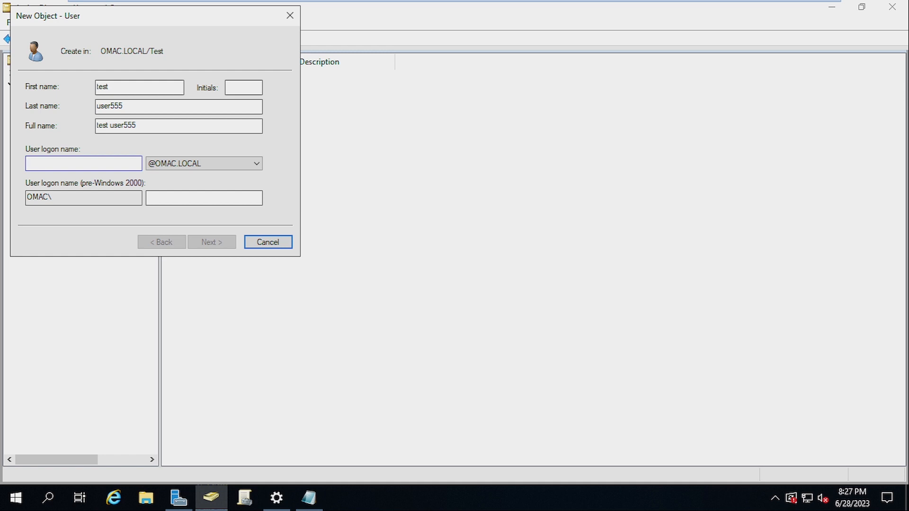
{"action": "type", "text": "testu"}
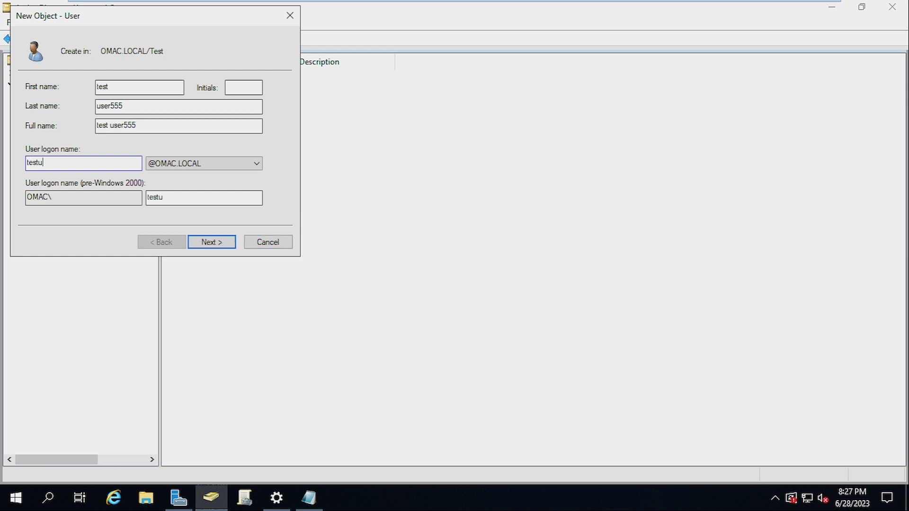
{"action": "type", "text": "ser555"}
{"action": "key", "text": "Return"}
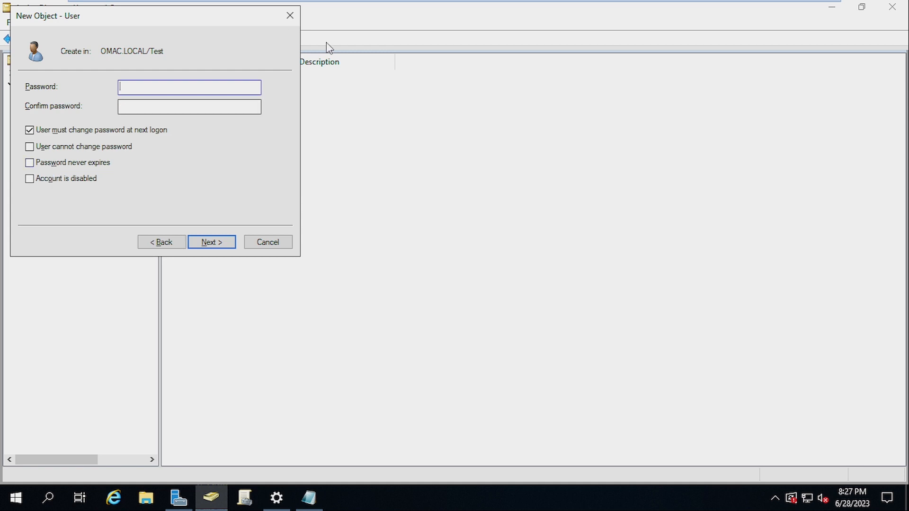
Paste the first saved password into both password fields and attempt creation, which the policy rejects
{"action": "left_click", "coordinate": [311, 498]}
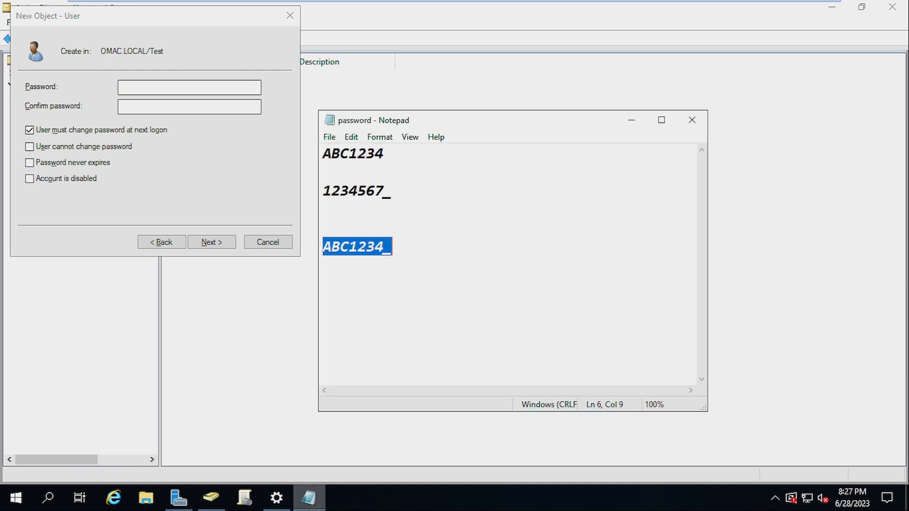
{"action": "left_click", "coordinate": [324, 172]}
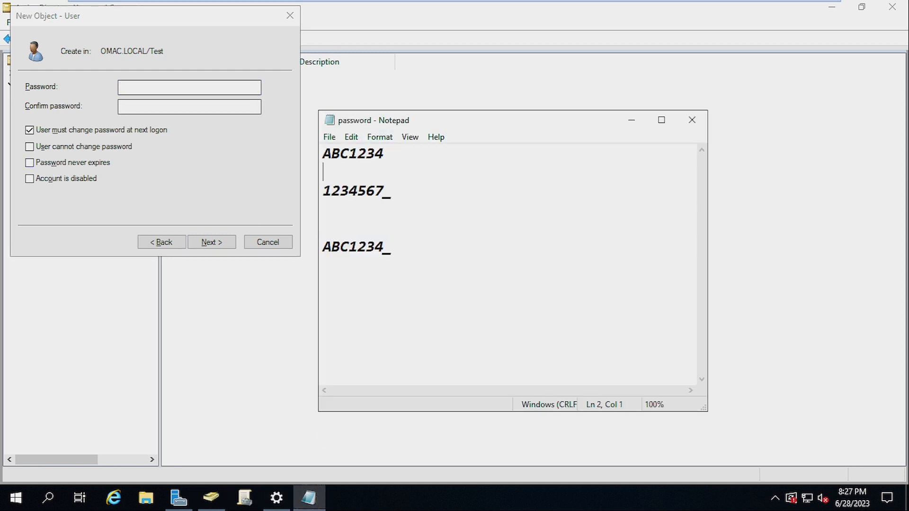
{"action": "left_click_drag", "start_coordinate": [383, 152], "coordinate": [324, 153]}
{"action": "left_click", "coordinate": [358, 153]}
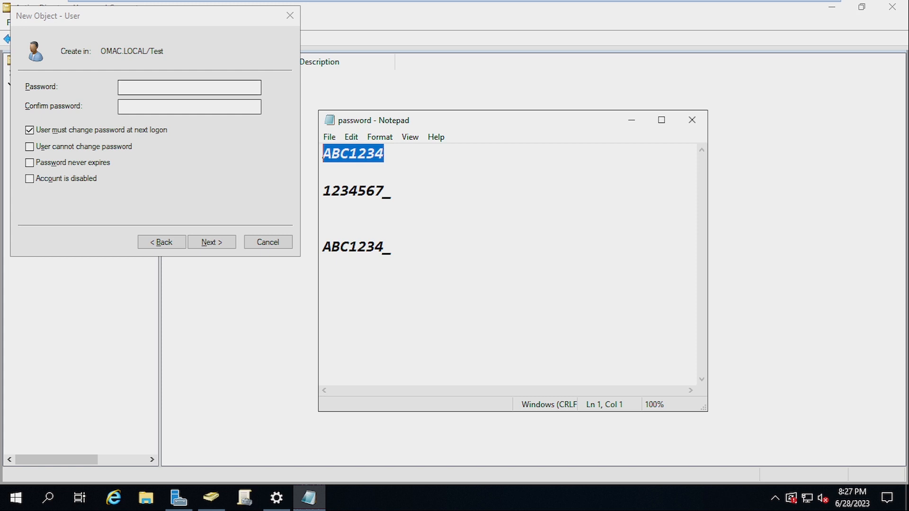
{"action": "left_click", "coordinate": [199, 87]}
{"action": "key", "text": "ctrl+v"}
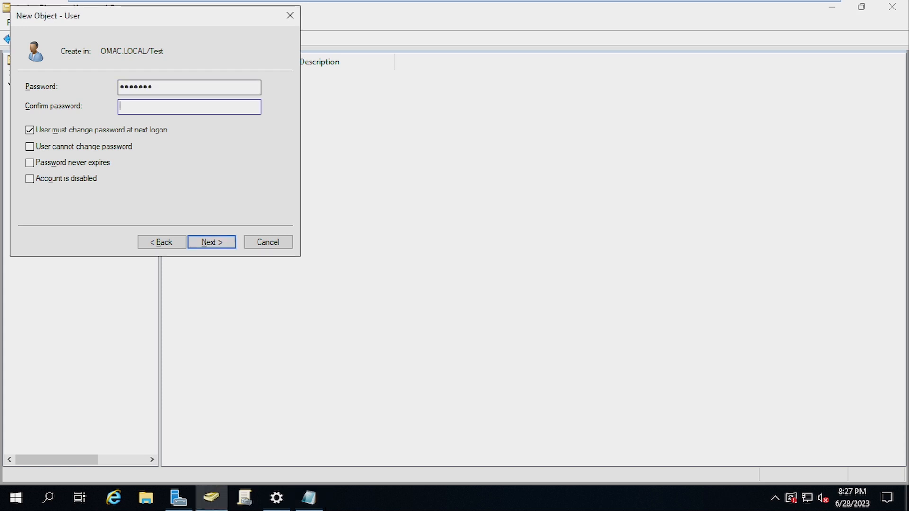
{"action": "key", "text": "ctrl+v"}
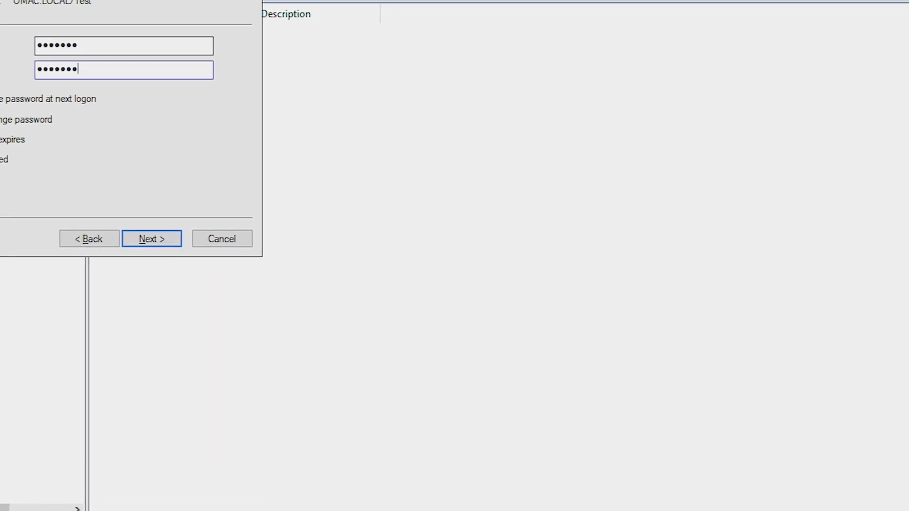
{"action": "key", "text": "Return"}
{"action": "key", "text": "Return"}
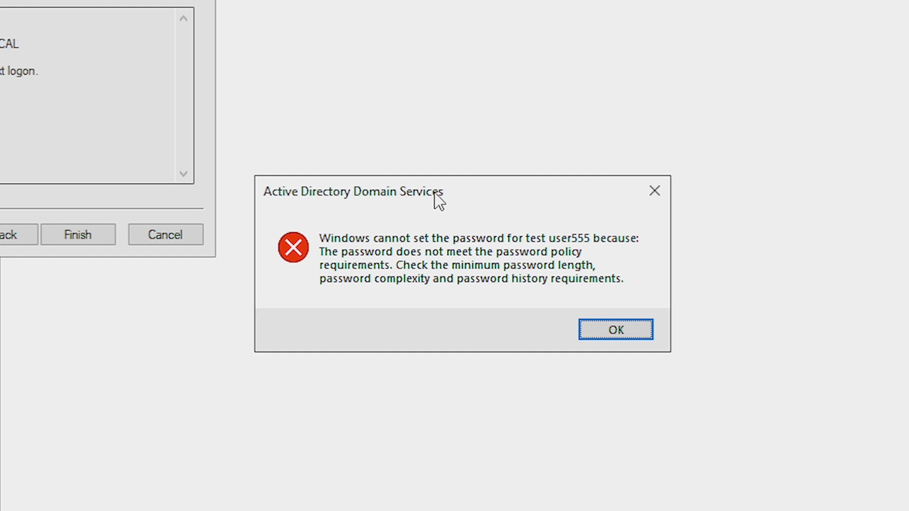
{"action": "left_click_drag", "start_coordinate": [434, 192], "coordinate": [470, 107]}
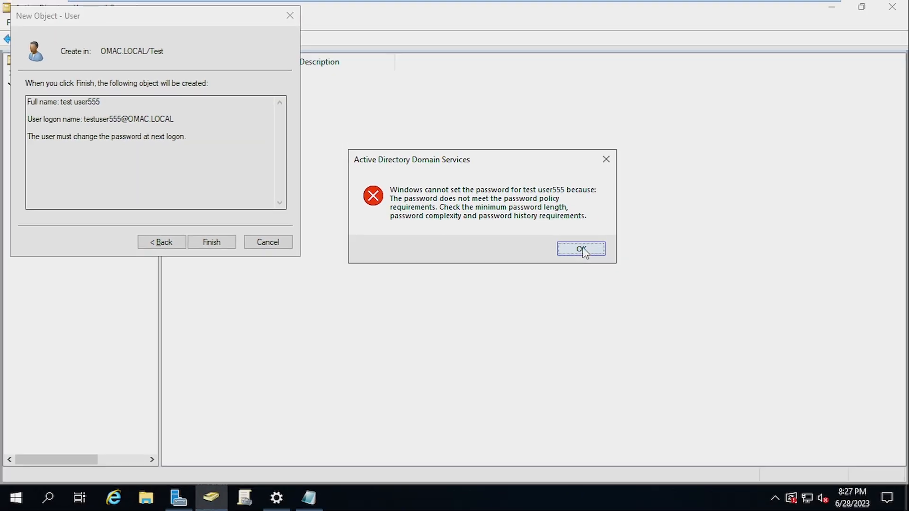
Go back and enter the second saved password in both fields; the policy rejects it again
{"action": "left_click", "coordinate": [582, 250]}
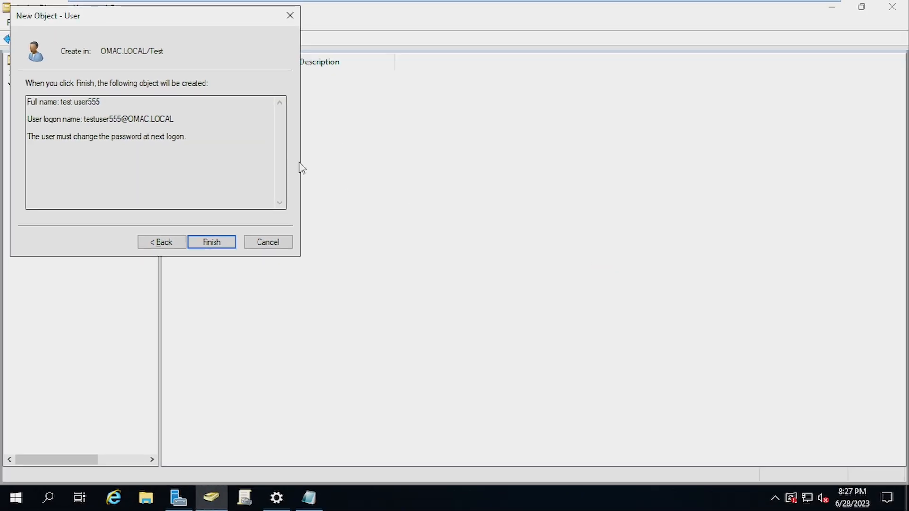
{"action": "left_click", "coordinate": [163, 241]}
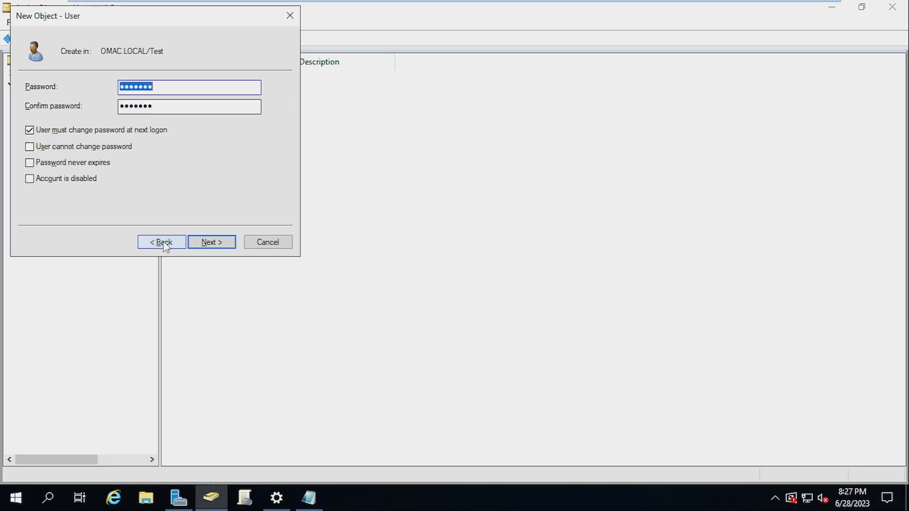
{"action": "left_click_drag", "start_coordinate": [203, 21], "coordinate": [397, 96]}
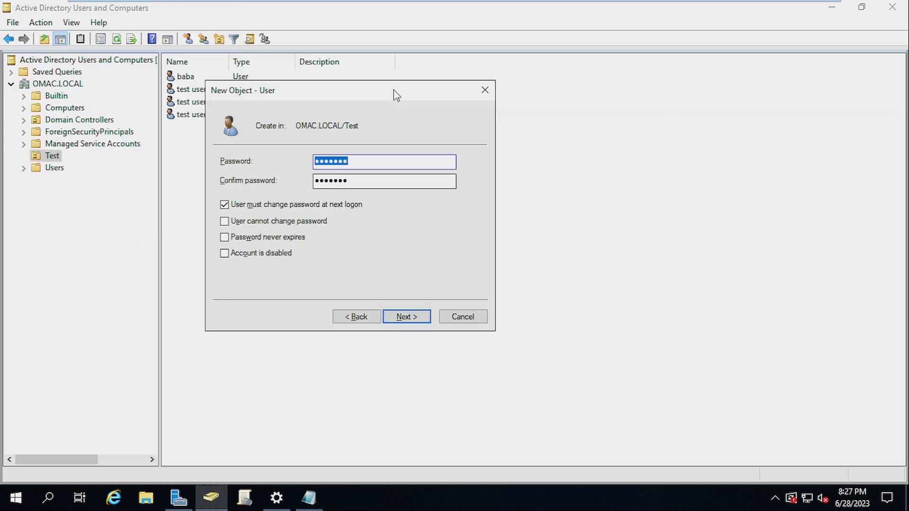
{"action": "left_click", "coordinate": [309, 498]}
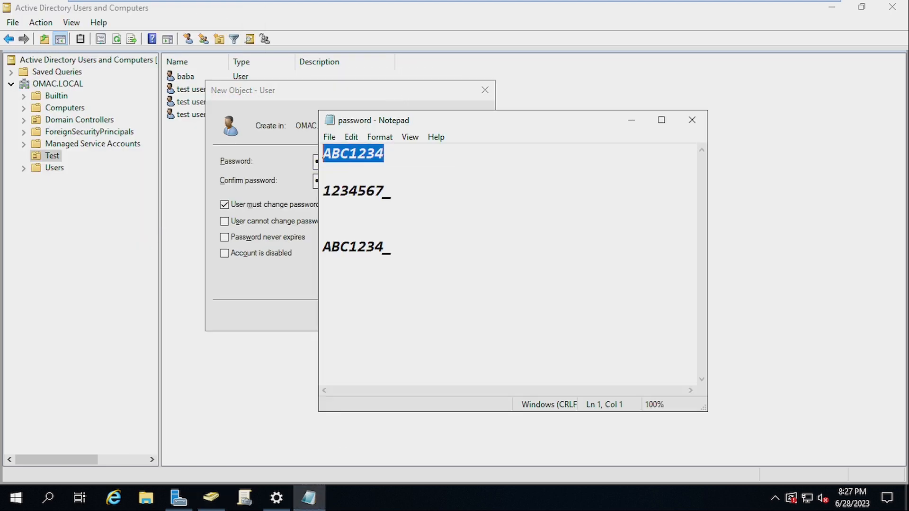
{"action": "left_click_drag", "start_coordinate": [392, 191], "coordinate": [317, 196]}
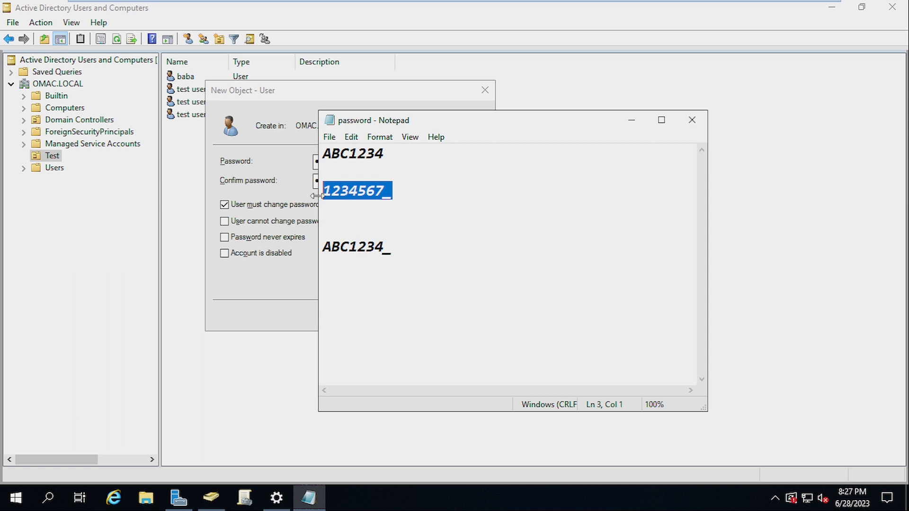
{"action": "left_click", "coordinate": [279, 113]}
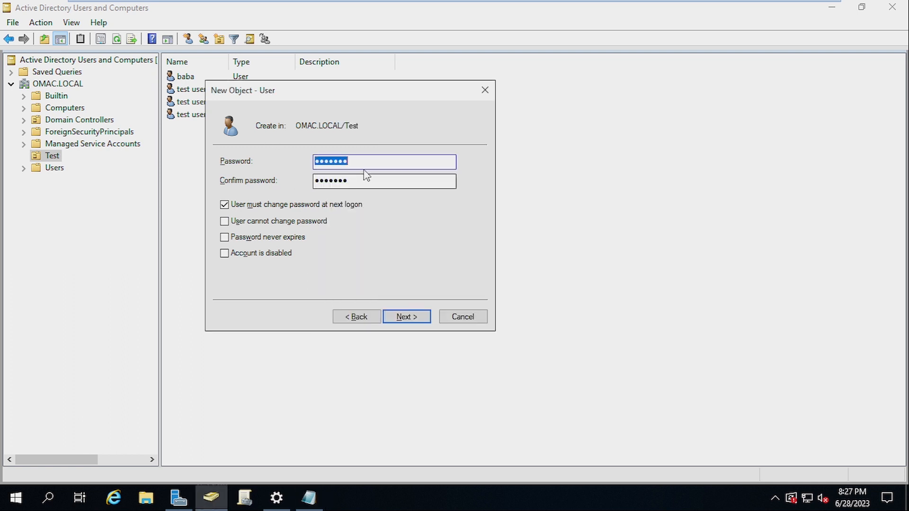
{"action": "key", "text": "ctrl+v"}
{"action": "key", "text": "Tab"}
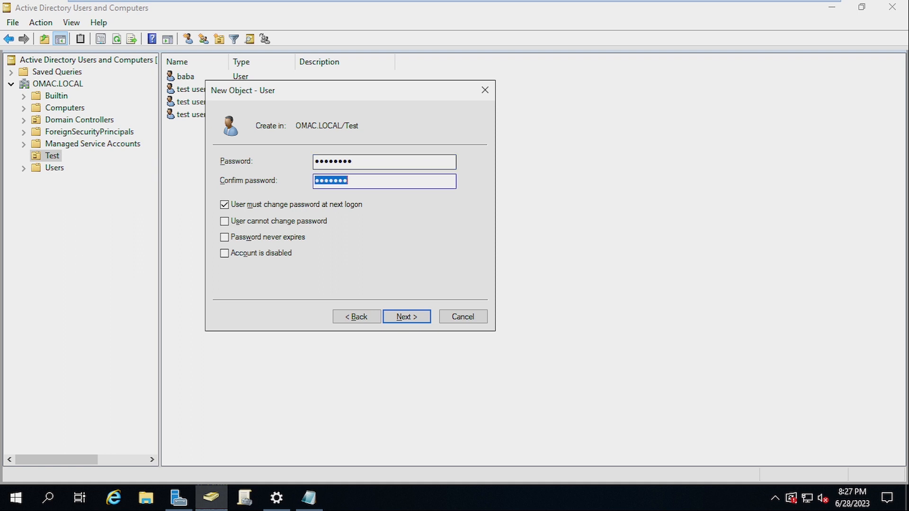
{"action": "key", "text": "ctrl+v"}
{"action": "key", "text": "Return"}
{"action": "key", "text": "Return"}
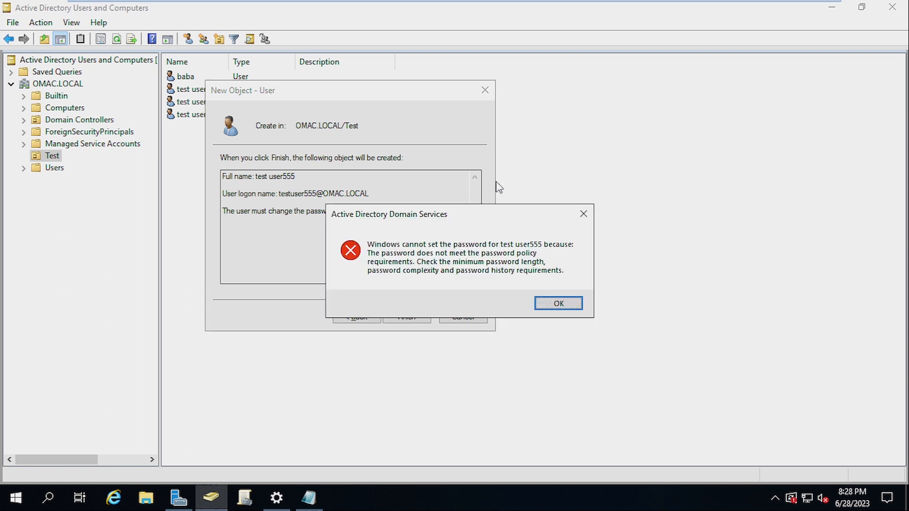
{"action": "left_click", "coordinate": [586, 218]}
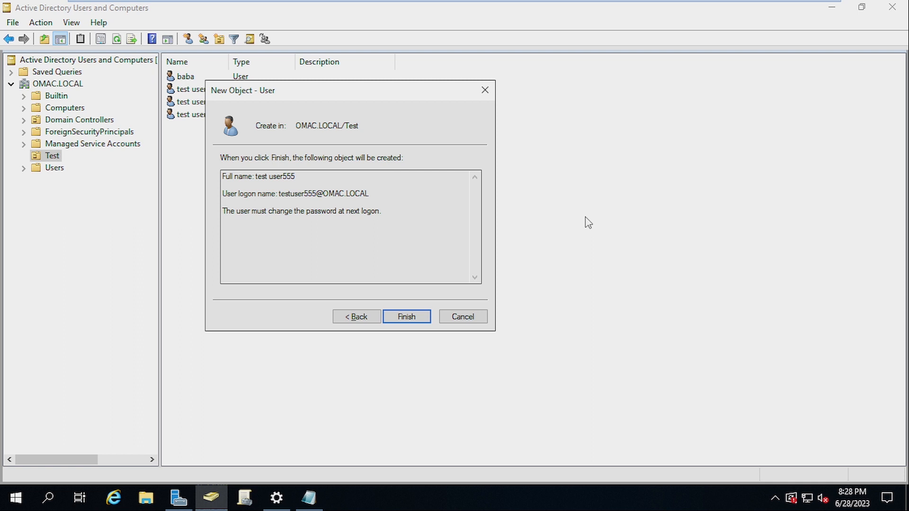
Enter the third saved password in both fields and finish creating test user555
{"action": "left_click", "coordinate": [352, 316]}
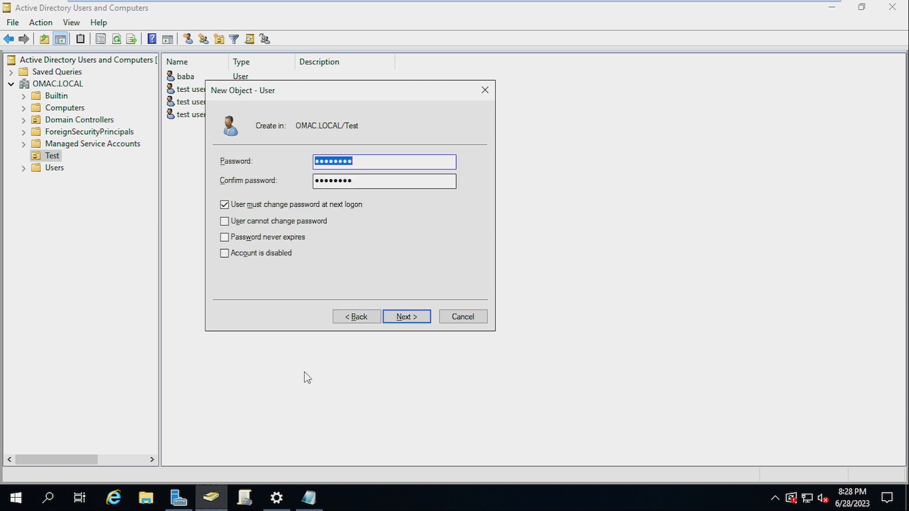
{"action": "left_click", "coordinate": [308, 498]}
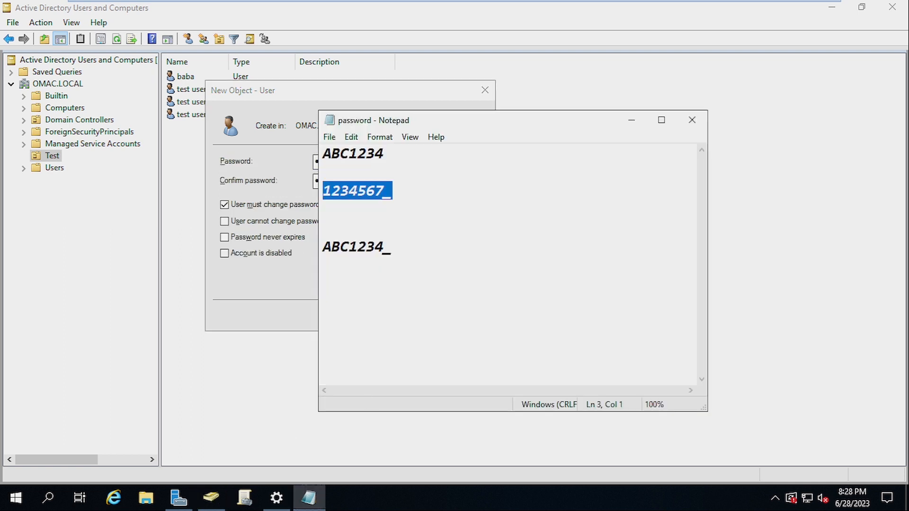
{"action": "left_click_drag", "start_coordinate": [393, 247], "coordinate": [316, 249]}
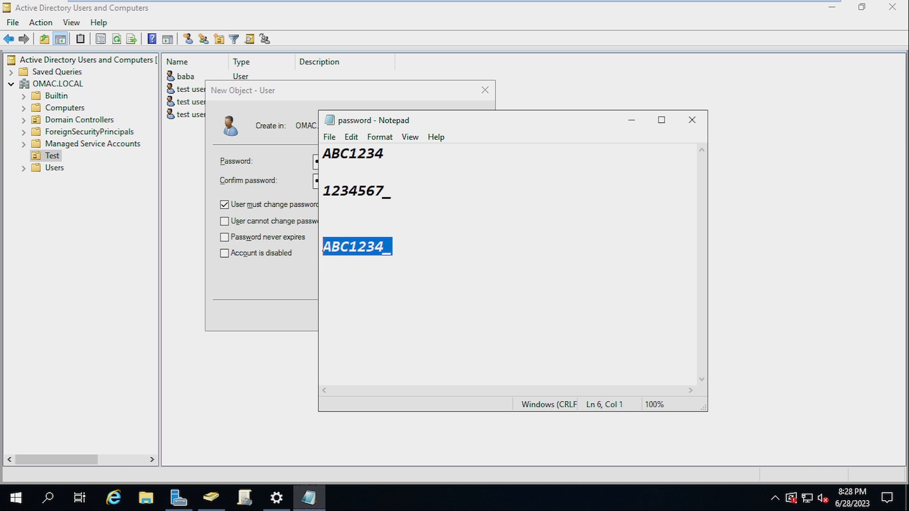
{"action": "left_click", "coordinate": [392, 247]}
{"action": "left_click", "coordinate": [276, 272]}
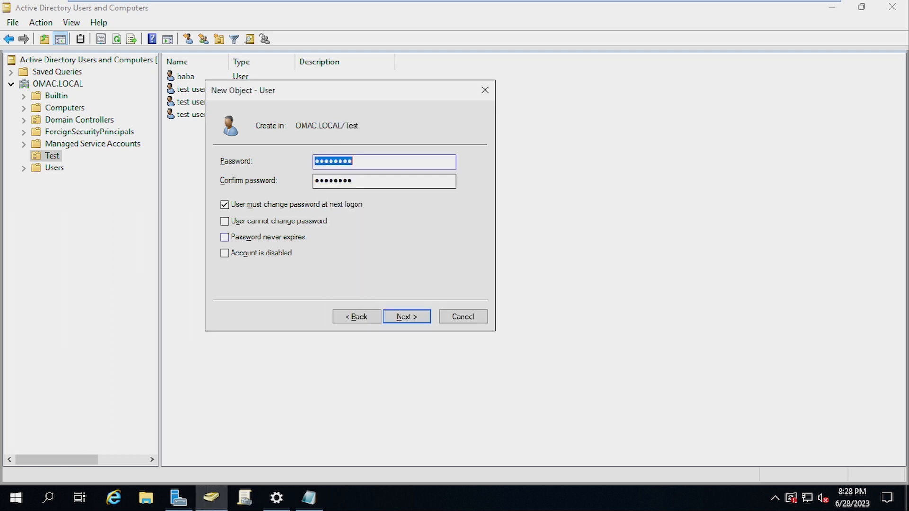
{"action": "key", "text": "ctrl+v"}
{"action": "key", "text": "Tab"}
{"action": "key", "text": "ctrl+v"}
{"action": "key", "text": "ctrl+a"}
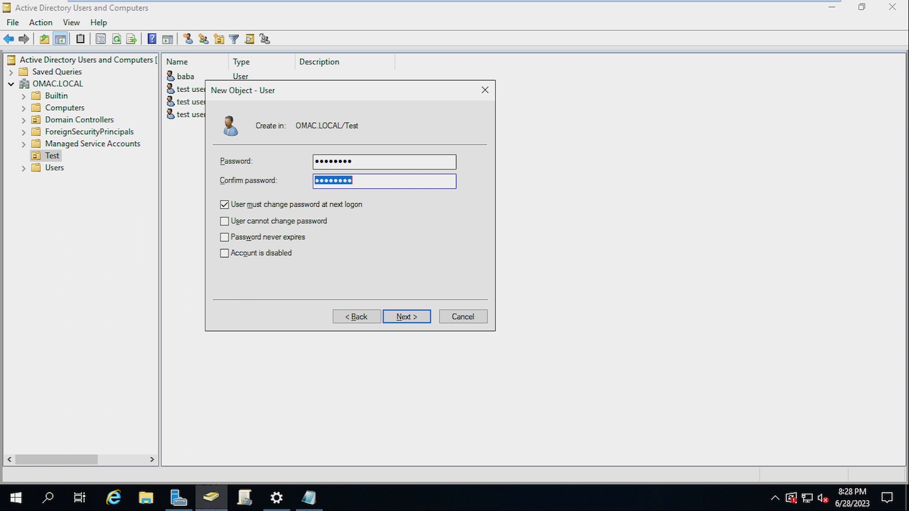
{"action": "key", "text": "ctrl+v"}
{"action": "key", "text": "Return"}
{"action": "key", "text": "Return"}
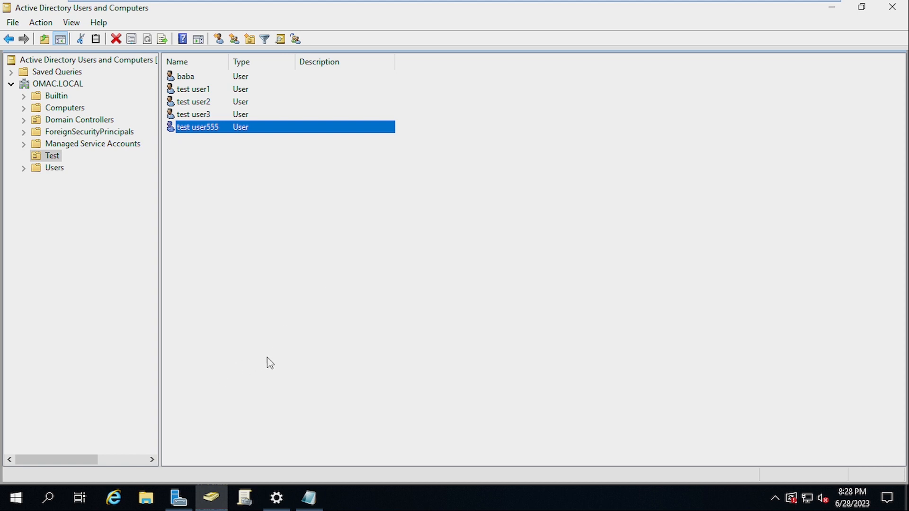
Launch Group Policy Management from Server Manager's Tools menu
{"action": "left_click", "coordinate": [183, 504]}
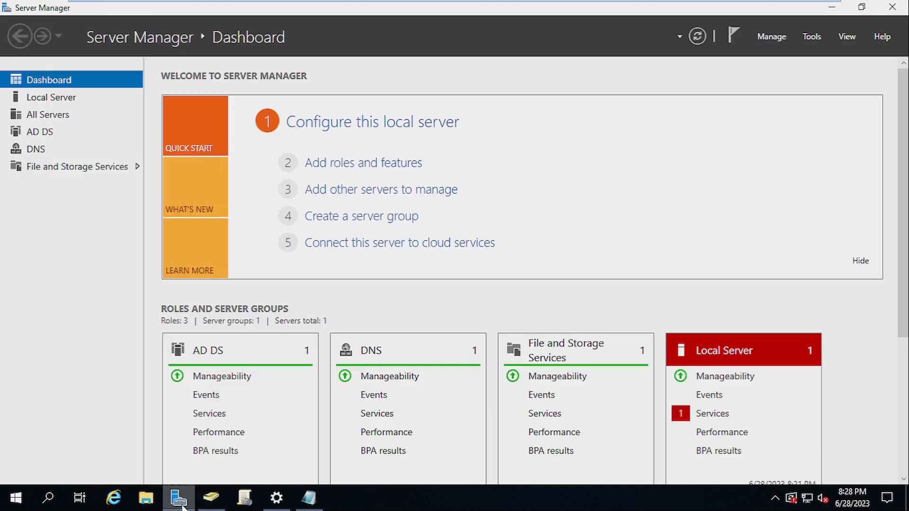
{"action": "left_click", "coordinate": [812, 37]}
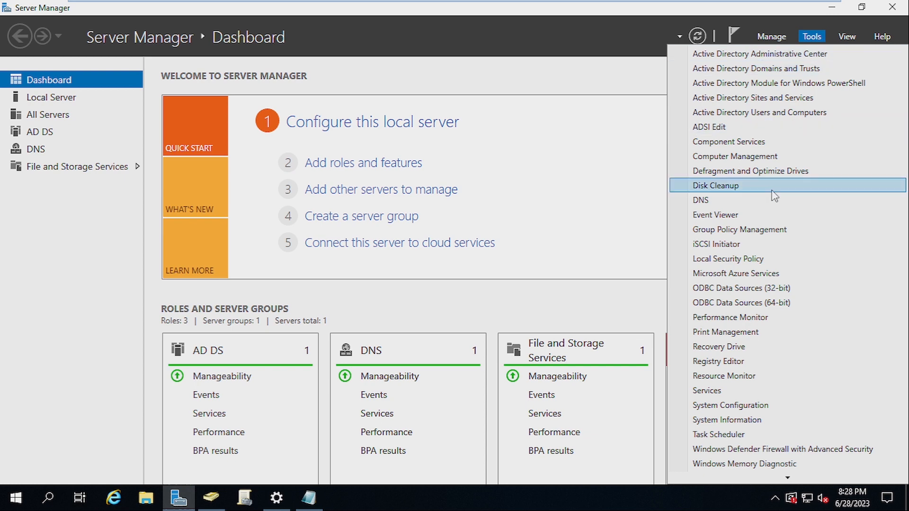
{"action": "left_click", "coordinate": [786, 231]}
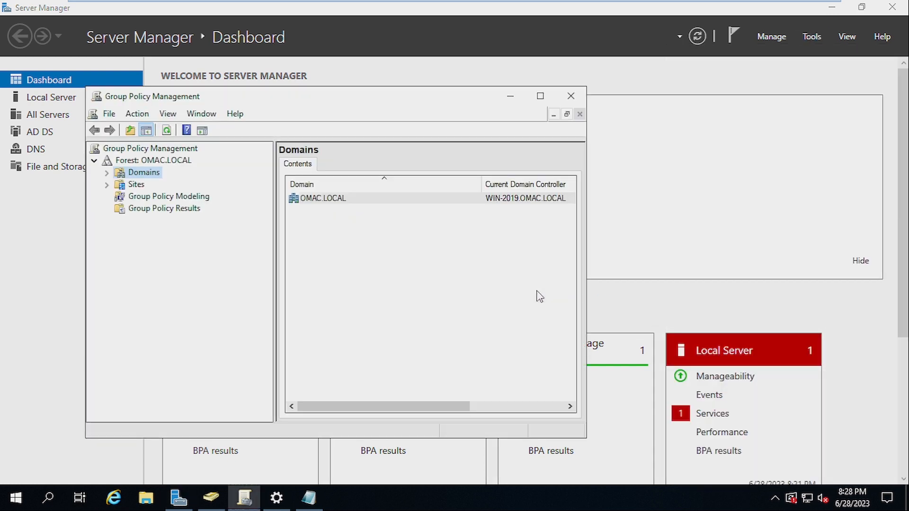
Locate Default Domain Policy under Domains > OMAC.LOCAL and open it in the policy editor
{"action": "left_click", "coordinate": [541, 96]}
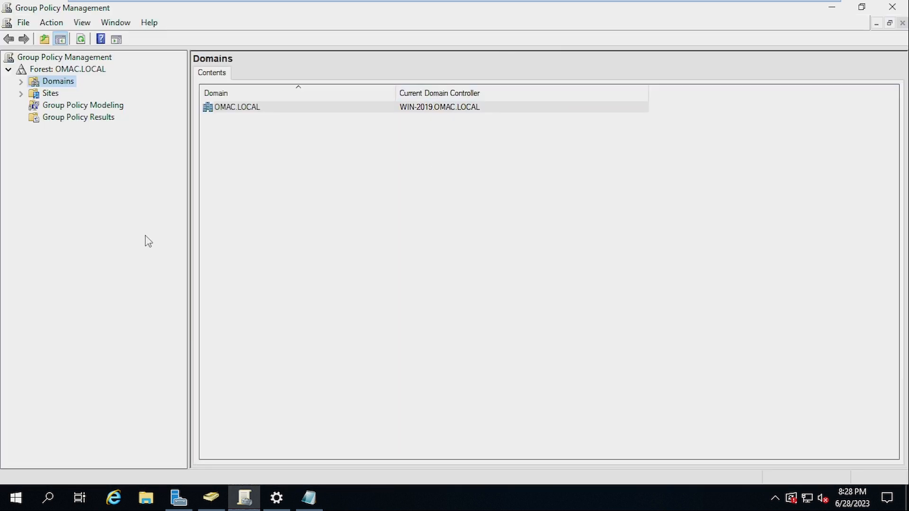
{"action": "left_click", "coordinate": [22, 83]}
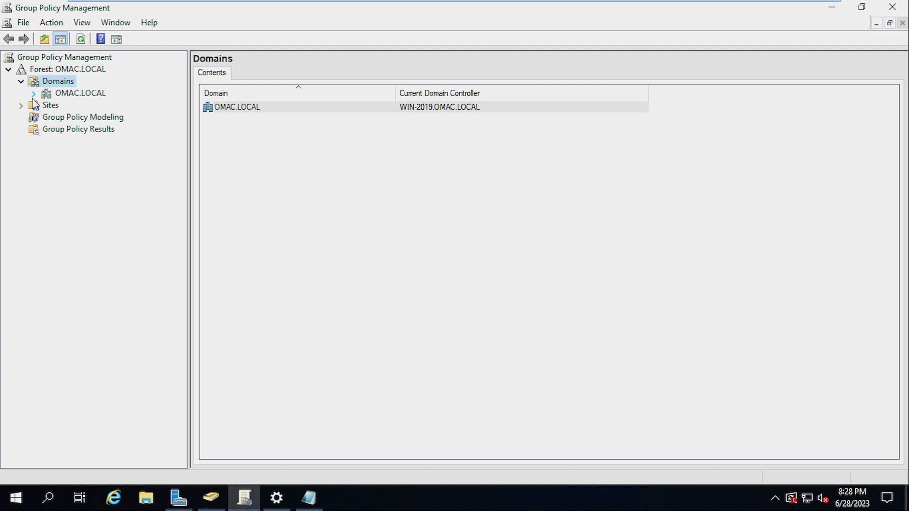
{"action": "left_click", "coordinate": [34, 95]}
{"action": "left_click", "coordinate": [71, 94]}
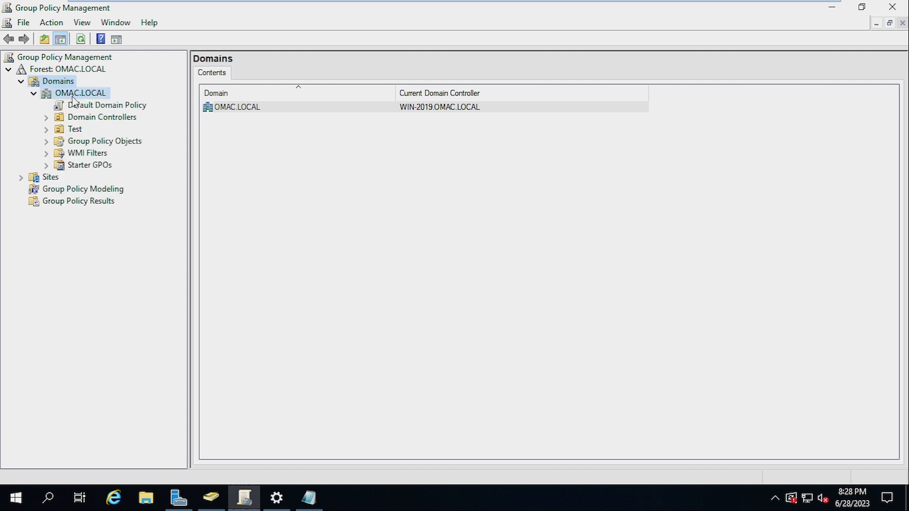
{"action": "left_click", "coordinate": [90, 106]}
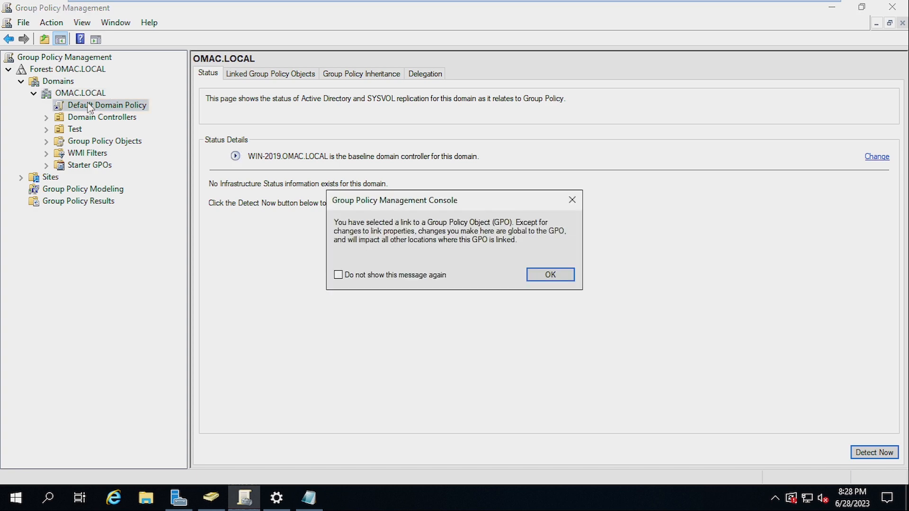
{"action": "left_click", "coordinate": [572, 200]}
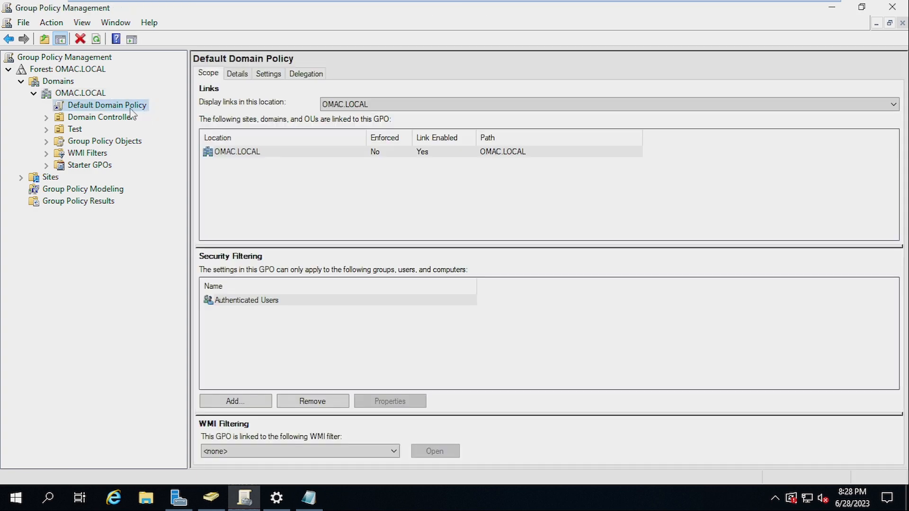
{"action": "right_click", "coordinate": [131, 113]}
{"action": "left_click", "coordinate": [151, 116]}
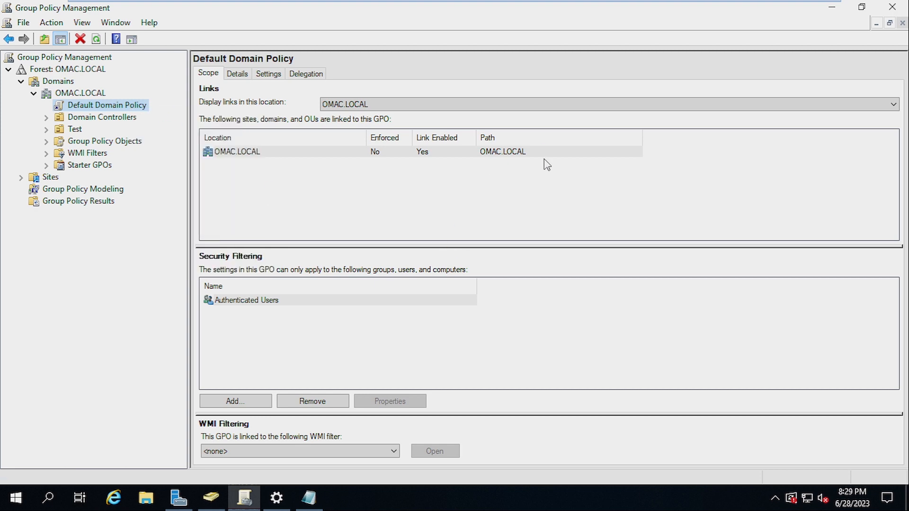
{"action": "left_click", "coordinate": [538, 62]}
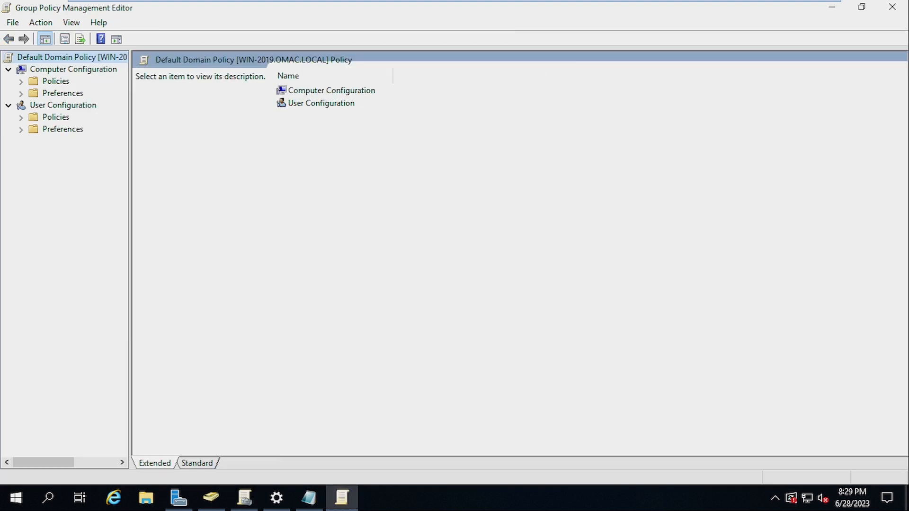
Navigate Computer Configuration > Policies > Windows Settings > Security Settings > Account Policies > Password Policy
{"action": "left_click_drag", "start_coordinate": [129, 210], "coordinate": [263, 224]}
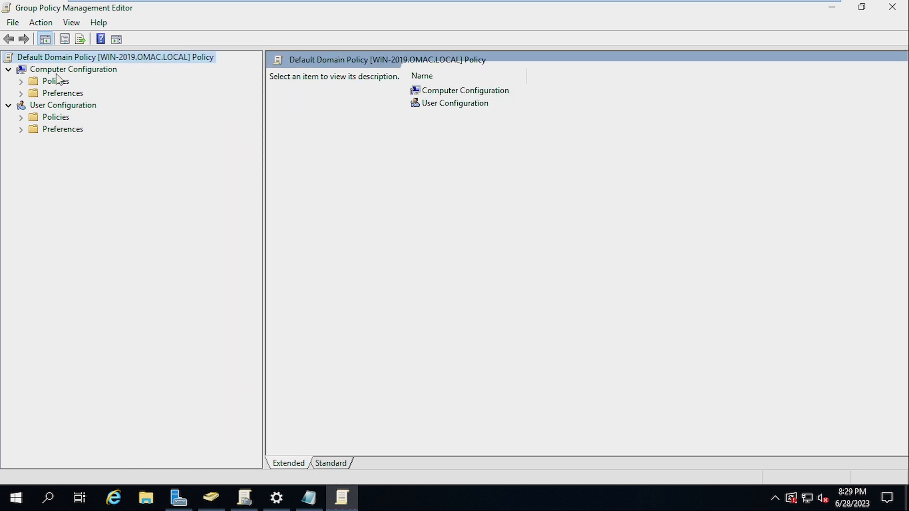
{"action": "left_click", "coordinate": [21, 82]}
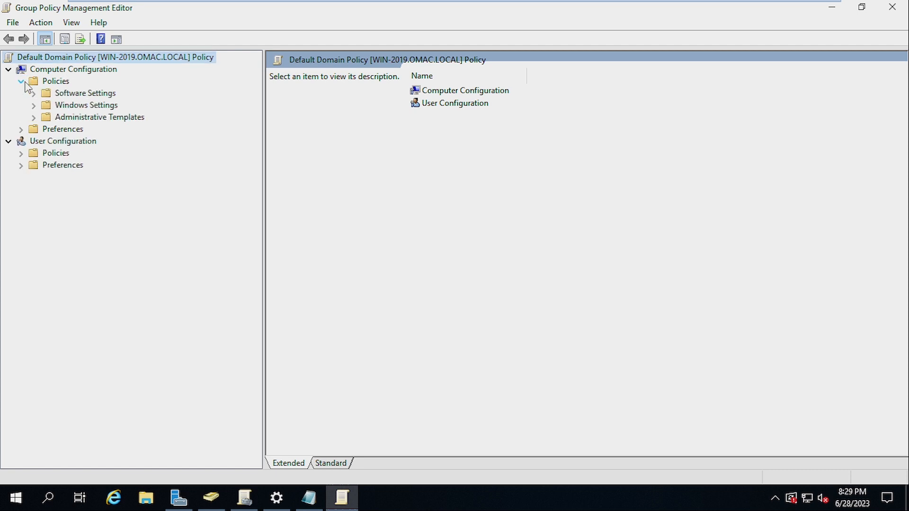
{"action": "left_click", "coordinate": [34, 105]}
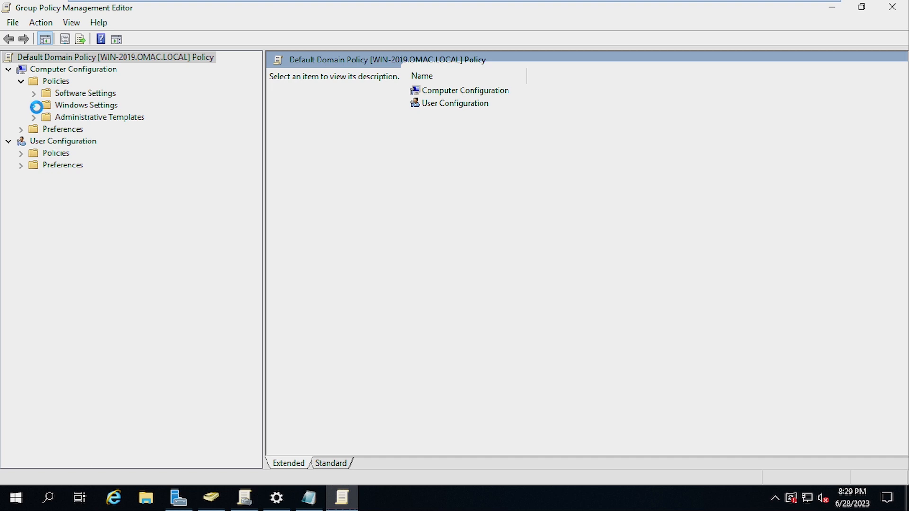
{"action": "left_click", "coordinate": [53, 153]}
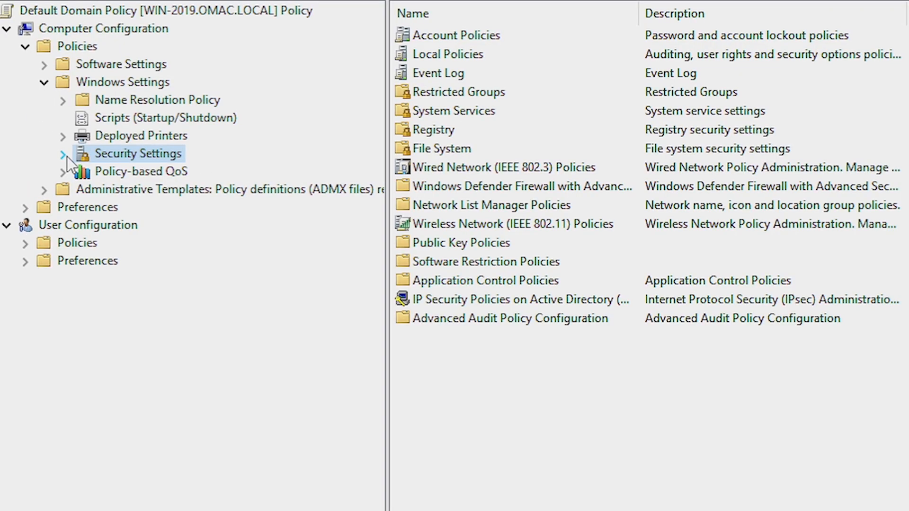
{"action": "left_click", "coordinate": [63, 154]}
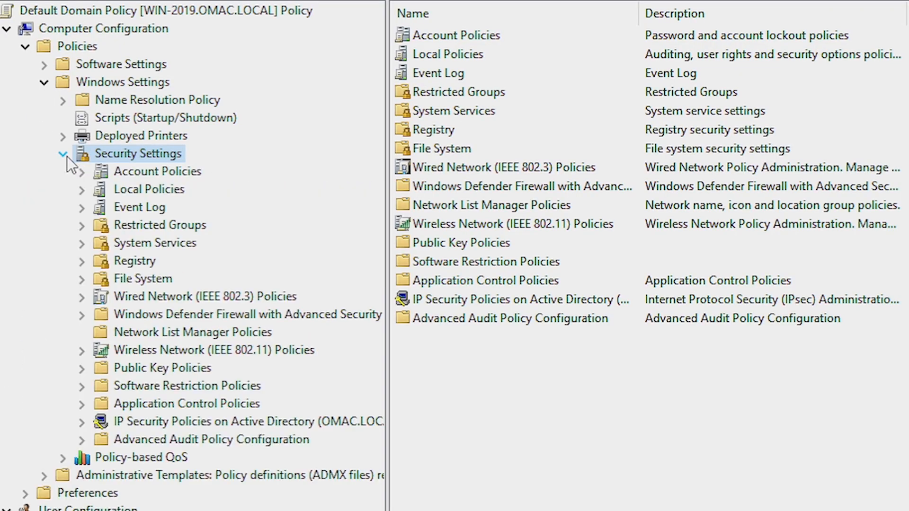
{"action": "left_click", "coordinate": [86, 179]}
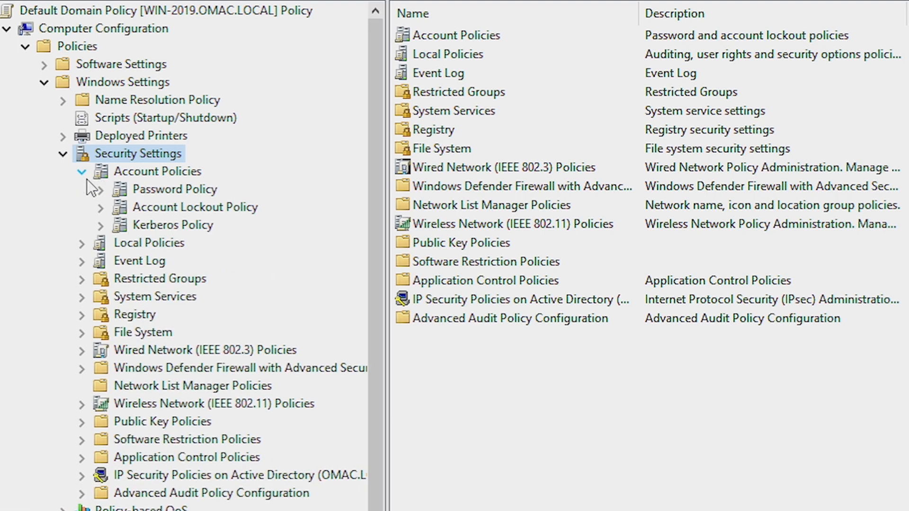
{"action": "left_click", "coordinate": [170, 190]}
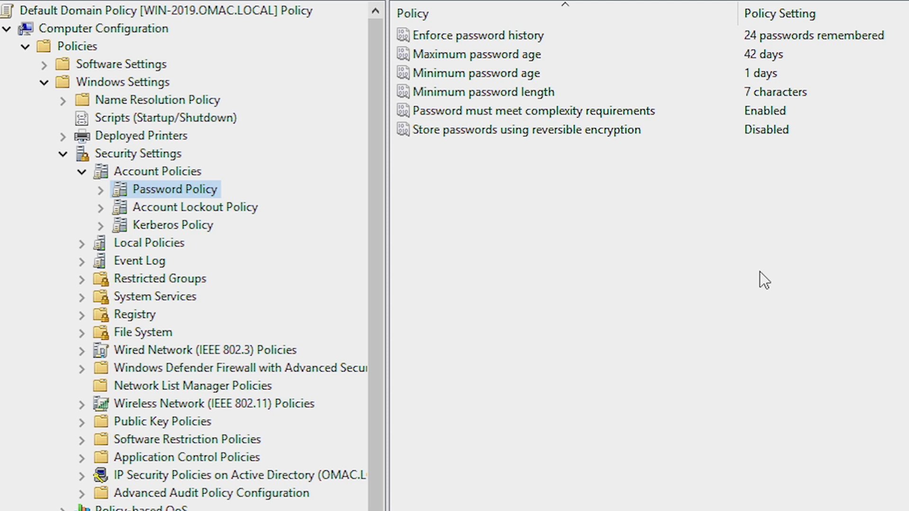
Disable the 'Password must meet complexity requirements' setting
{"action": "double_click", "coordinate": [559, 111]}
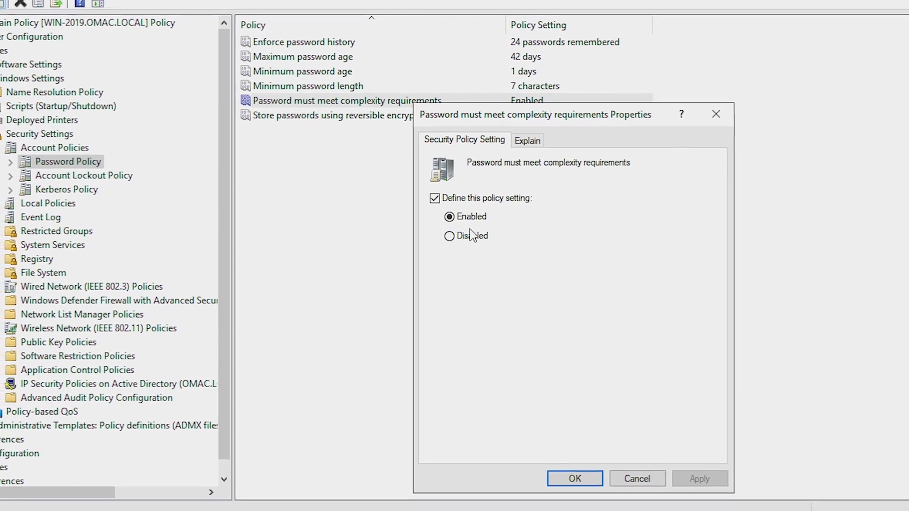
{"action": "left_click", "coordinate": [449, 236]}
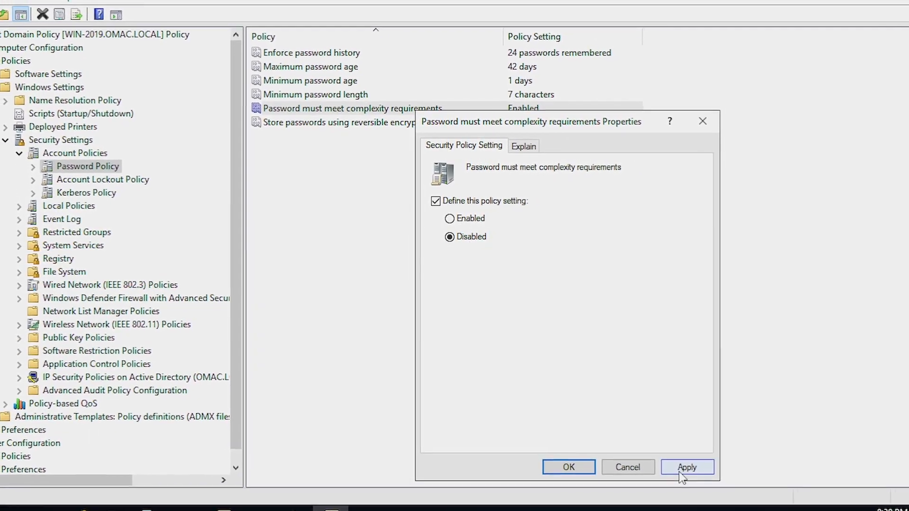
{"action": "left_click", "coordinate": [690, 470]}
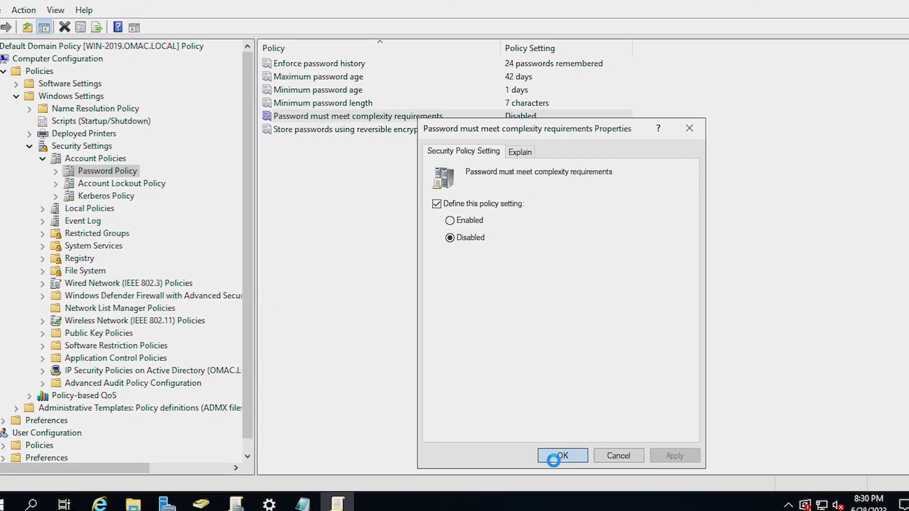
{"action": "left_click", "coordinate": [558, 461]}
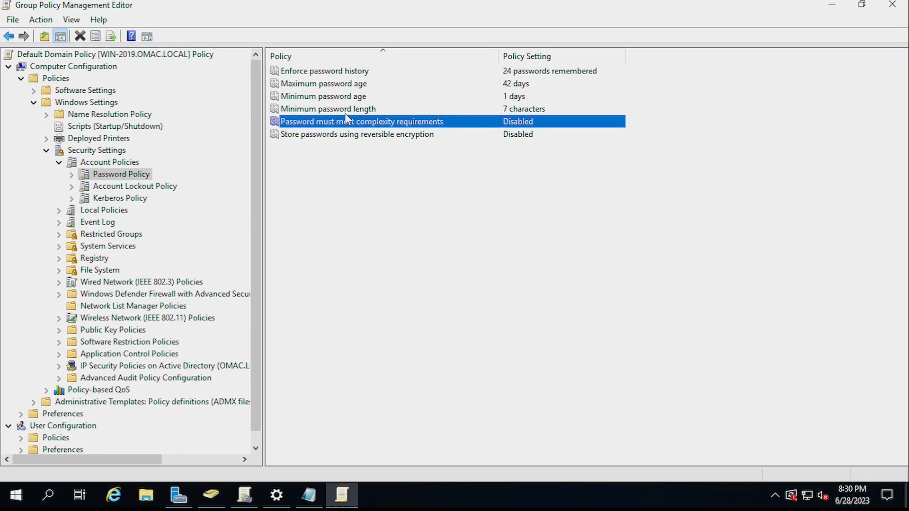
Set minimum password length to 3 characters and close the policy editor
{"action": "double_click", "coordinate": [359, 110]}
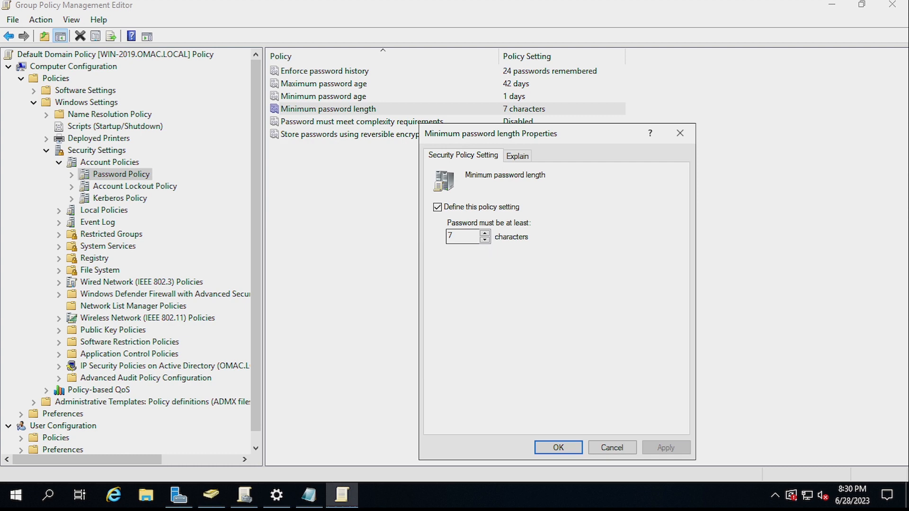
{"action": "double_click", "coordinate": [450, 235]}
{"action": "type", "text": "3"}
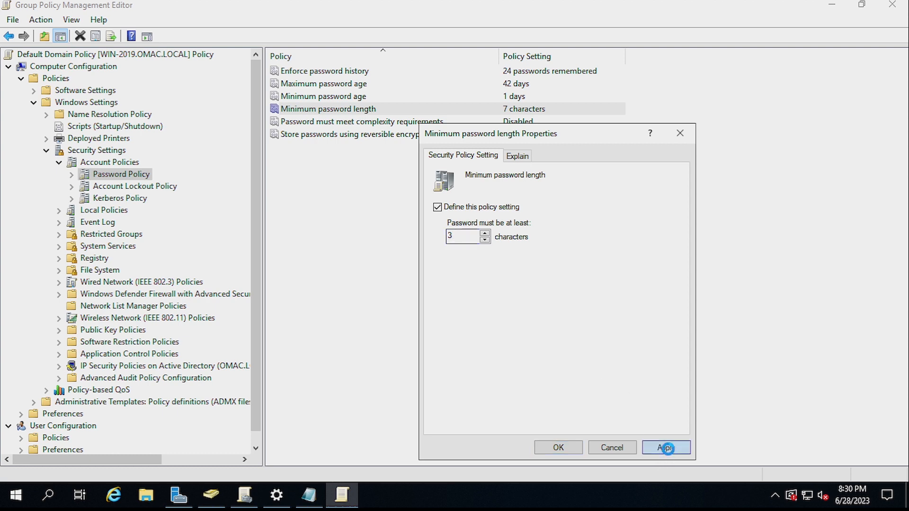
{"action": "left_click", "coordinate": [665, 447]}
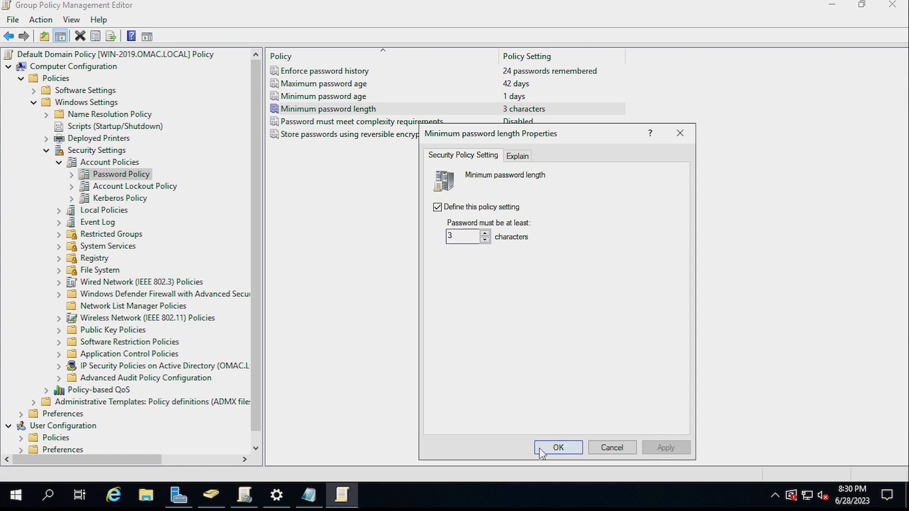
{"action": "left_click", "coordinate": [540, 450]}
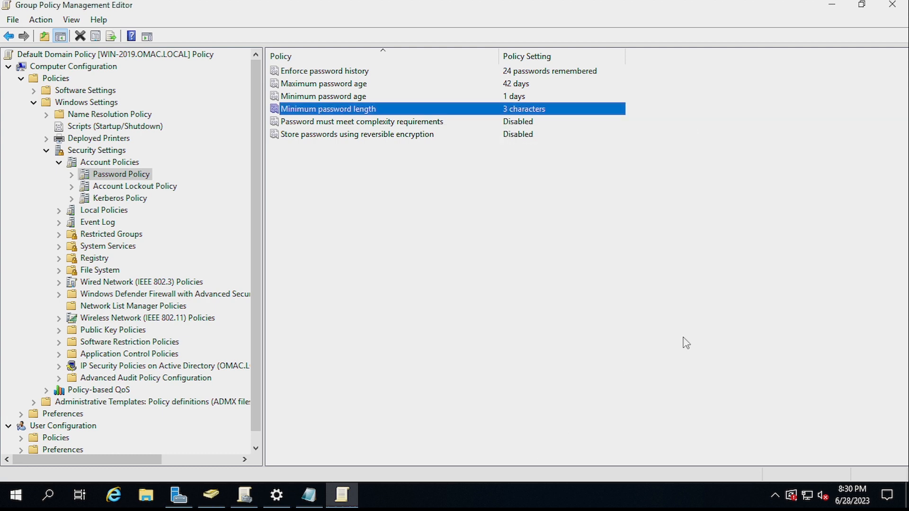
{"action": "left_click", "coordinate": [714, 347]}
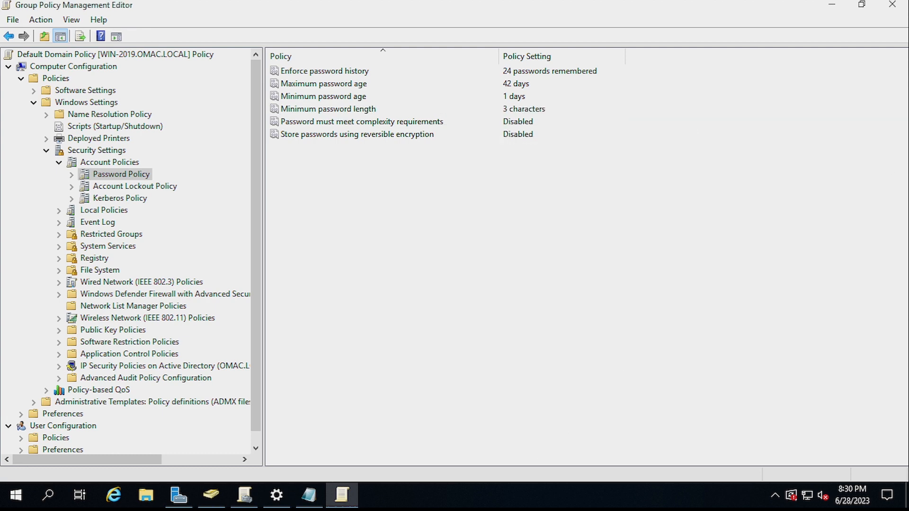
{"action": "left_click", "coordinate": [892, 6]}
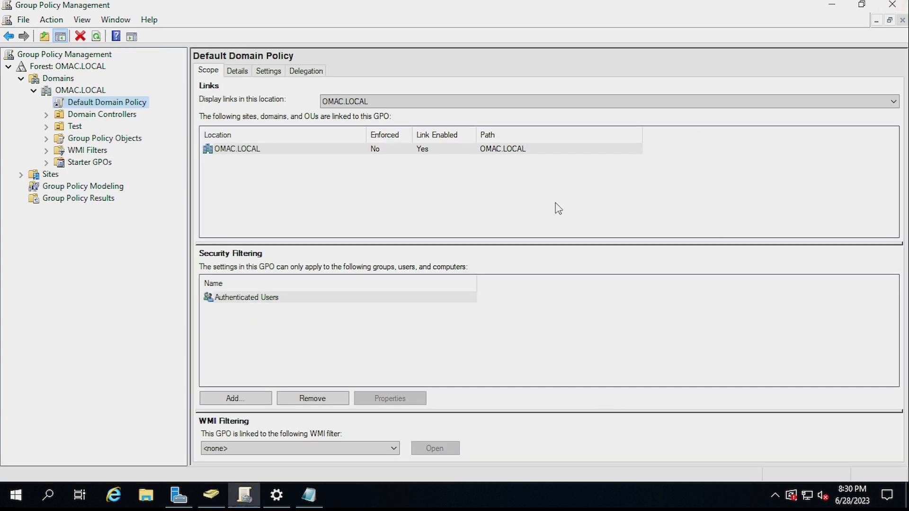
Close Group Policy Management, minimize Server Manager, and bring up the Run prompt with cmd
{"action": "left_click", "coordinate": [892, 5]}
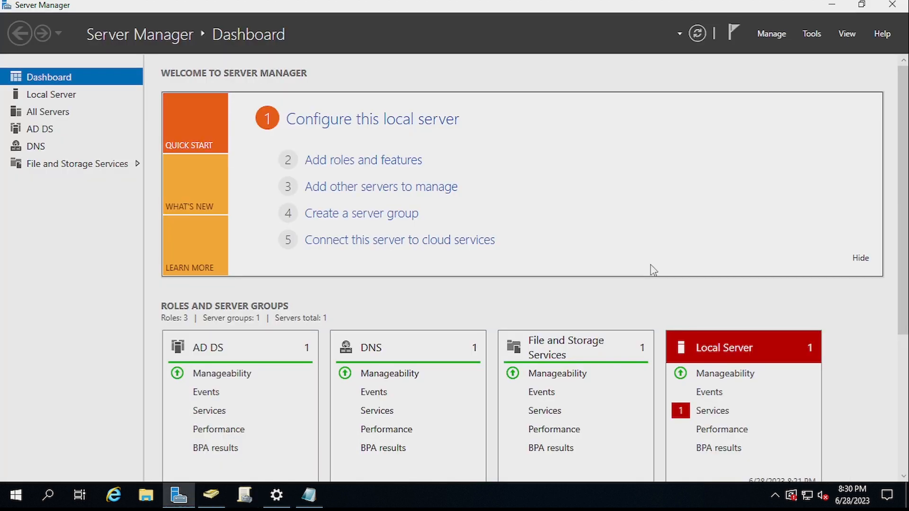
{"action": "left_click", "coordinate": [834, 6]}
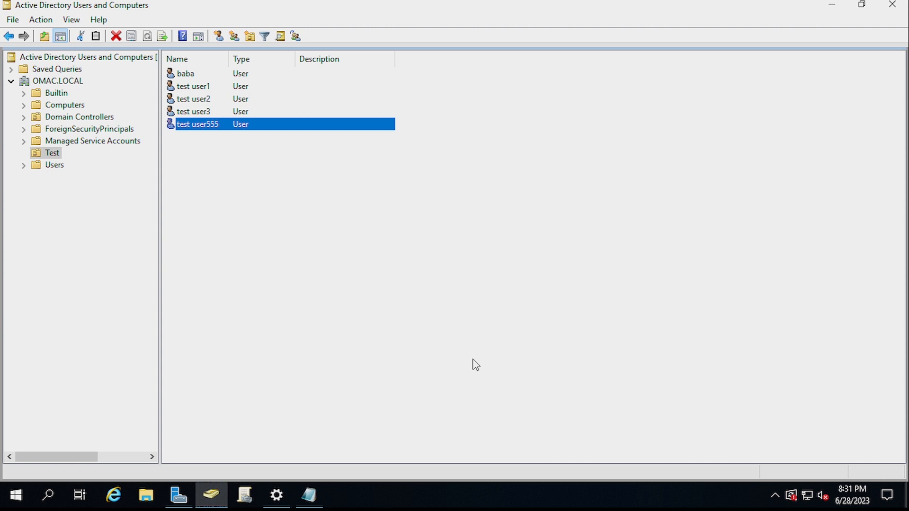
{"action": "key", "text": "super+r"}
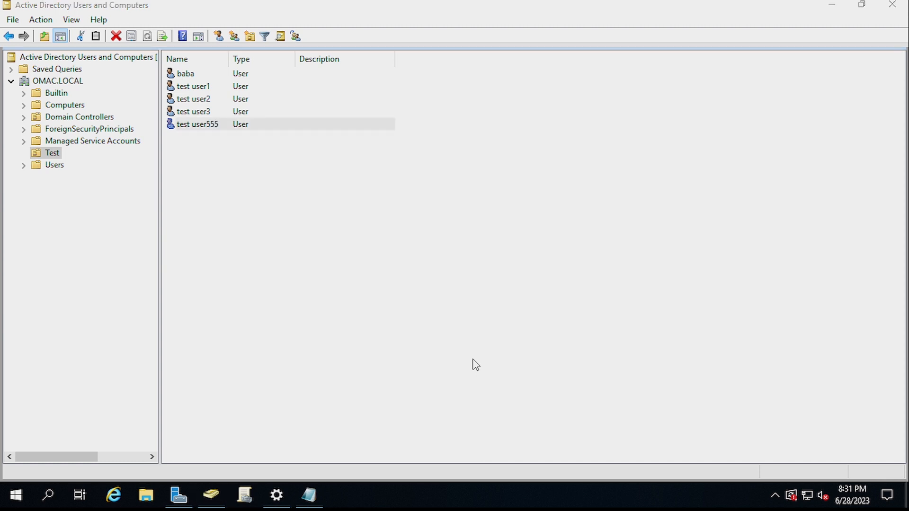
{"action": "key", "text": "super"}
{"action": "key", "text": "Escape"}
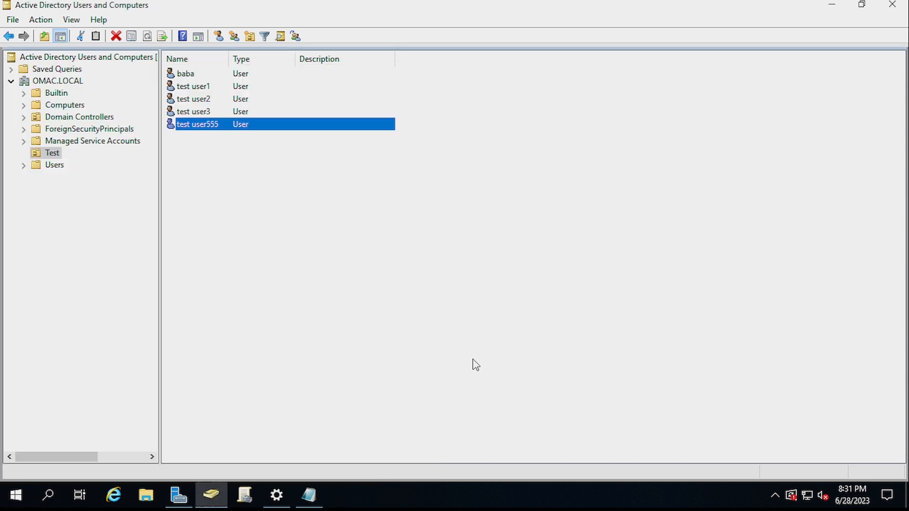
{"action": "key", "text": "super+r"}
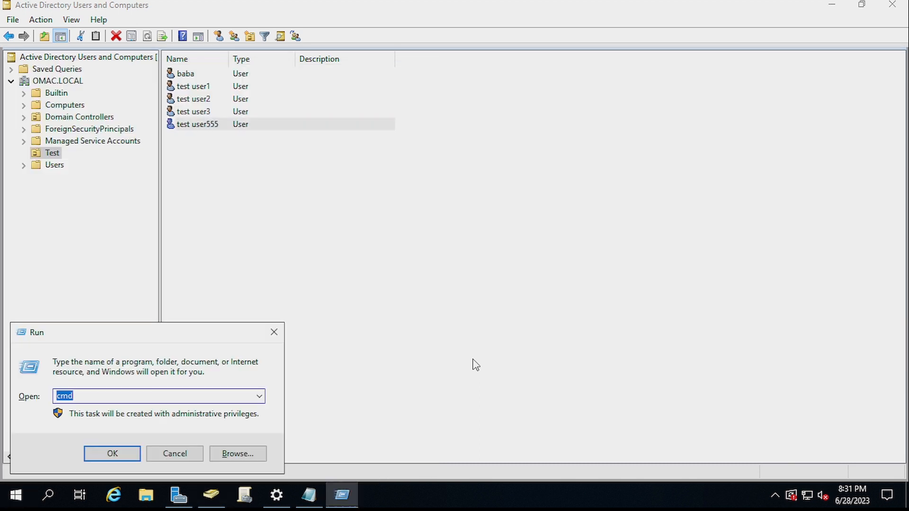
Run gpupdate /force in an administrator Command Prompt
{"action": "key", "text": "Return"}
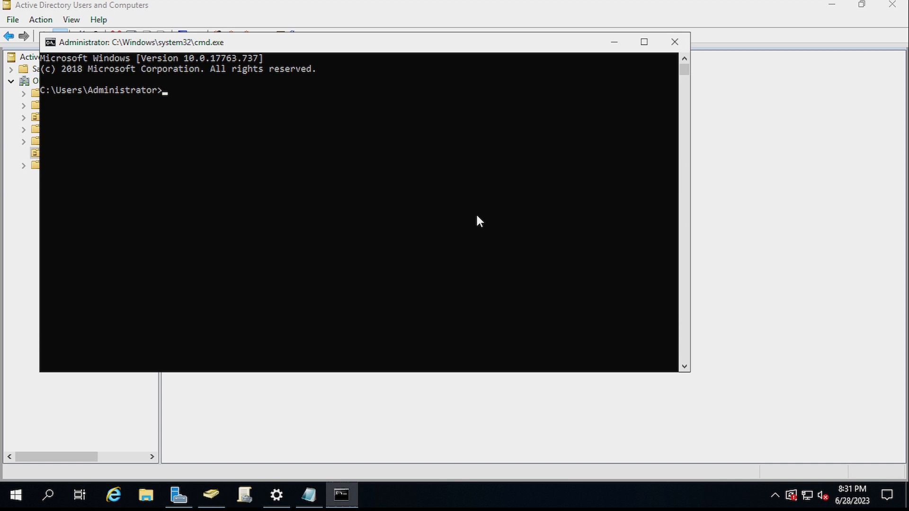
{"action": "type", "text": "gpupdate /force"}
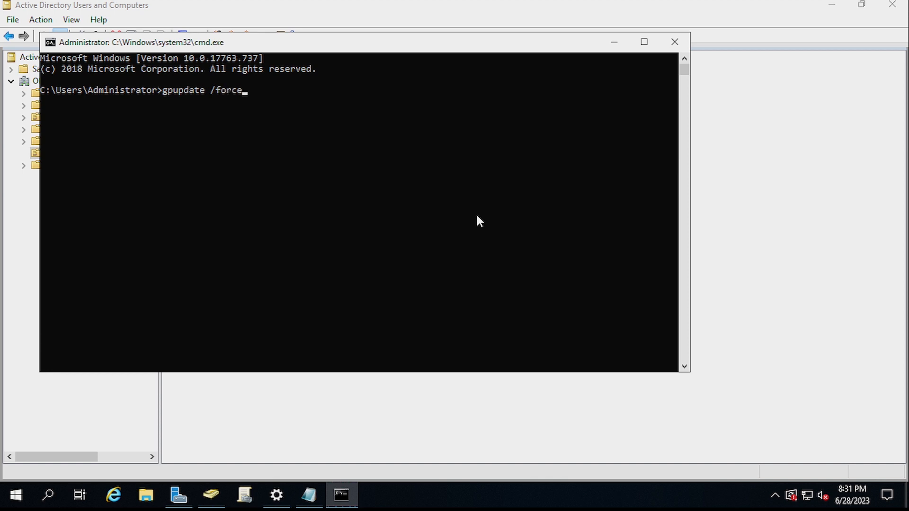
{"action": "key", "text": "Return"}
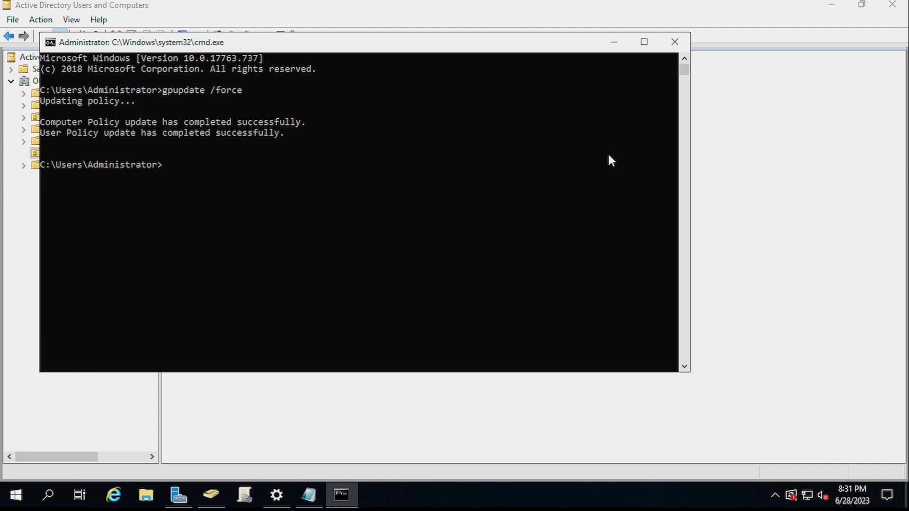
Back in Active Directory Users and Computers, start a new user in the Test OU
{"action": "left_click", "coordinate": [616, 43]}
{"action": "left_click", "coordinate": [544, 287]}
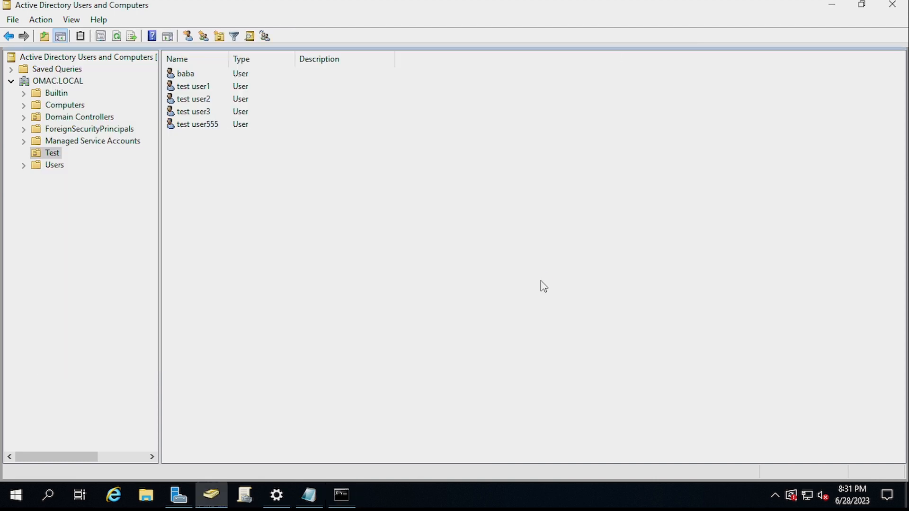
{"action": "right_click", "coordinate": [544, 286]}
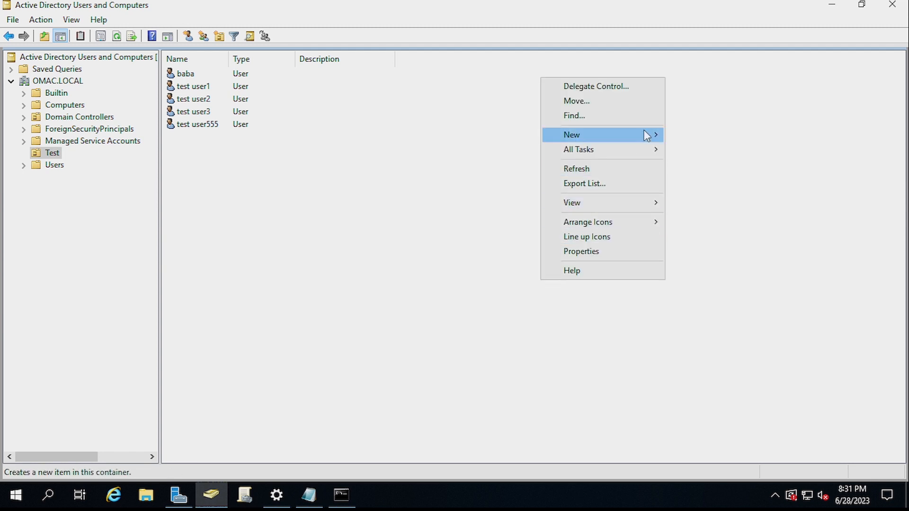
{"action": "mouse_move", "coordinate": [644, 134]}
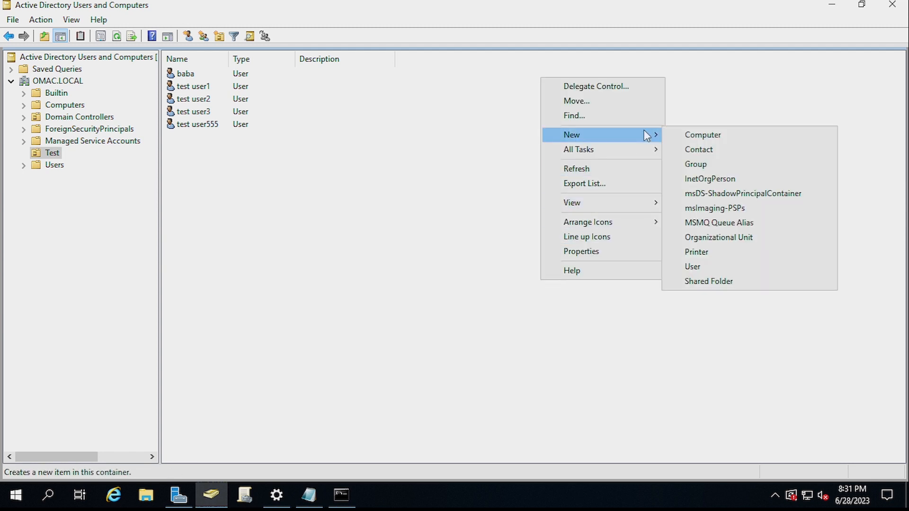
{"action": "left_click", "coordinate": [747, 267]}
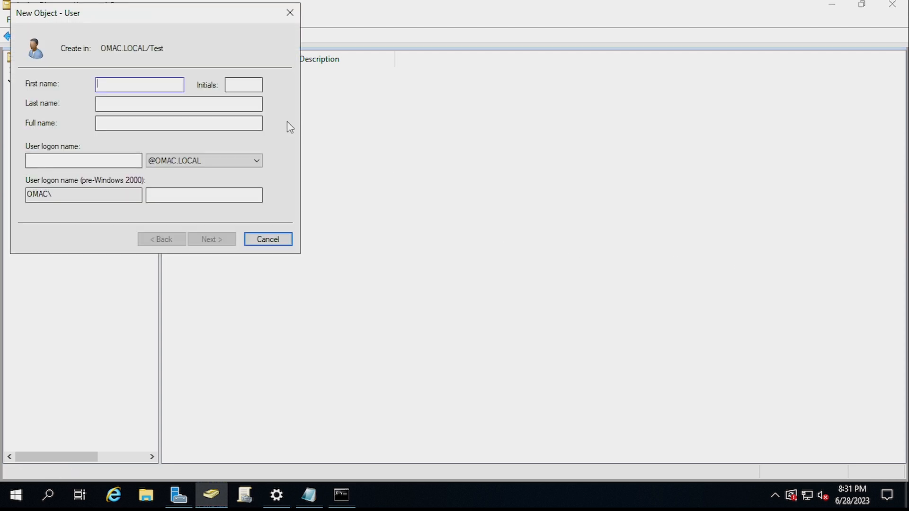
Enter the name test user0000 and logon name testuser0000
{"action": "type", "text": "test uaer"}
{"action": "key", "text": "BackSpace"}
{"action": "key", "text": "BackSpace"}
{"action": "key", "text": "BackSpace"}
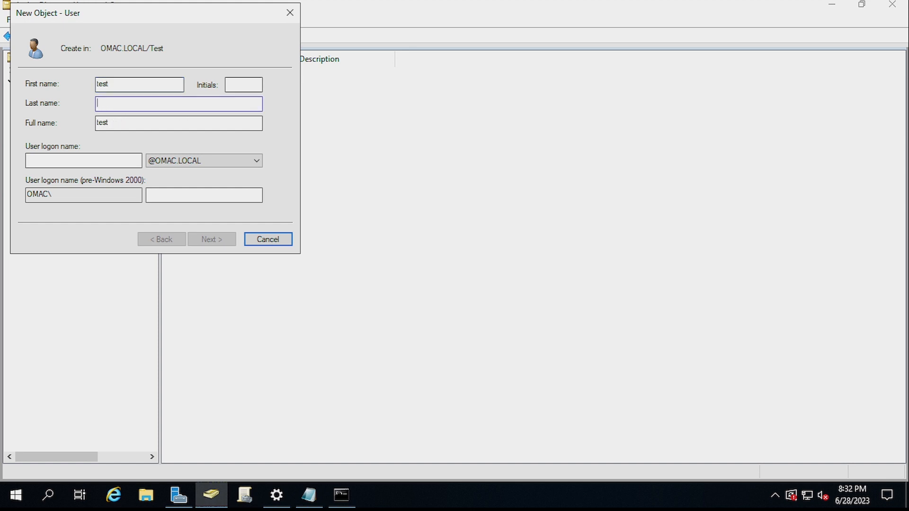
{"action": "type", "text": "user 0000"}
{"action": "key", "text": "Tab"}
{"action": "key", "text": "Tab"}
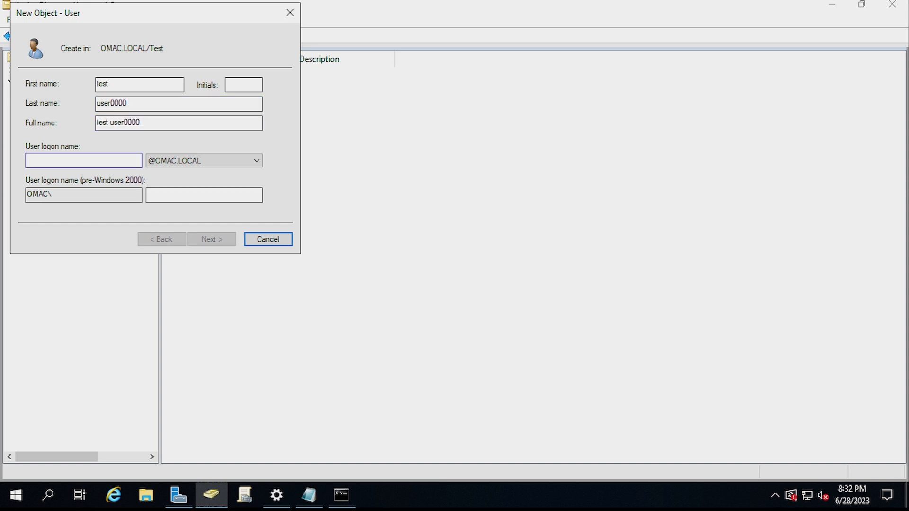
{"action": "type", "text": "test"}
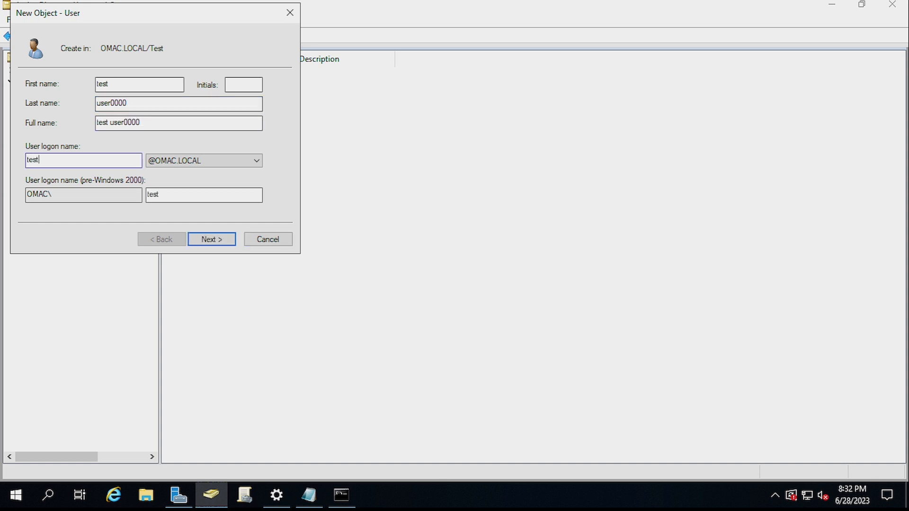
{"action": "type", "text": "user0000"}
Set the new user's password and continue to the account summary
{"action": "key", "text": "Return"}
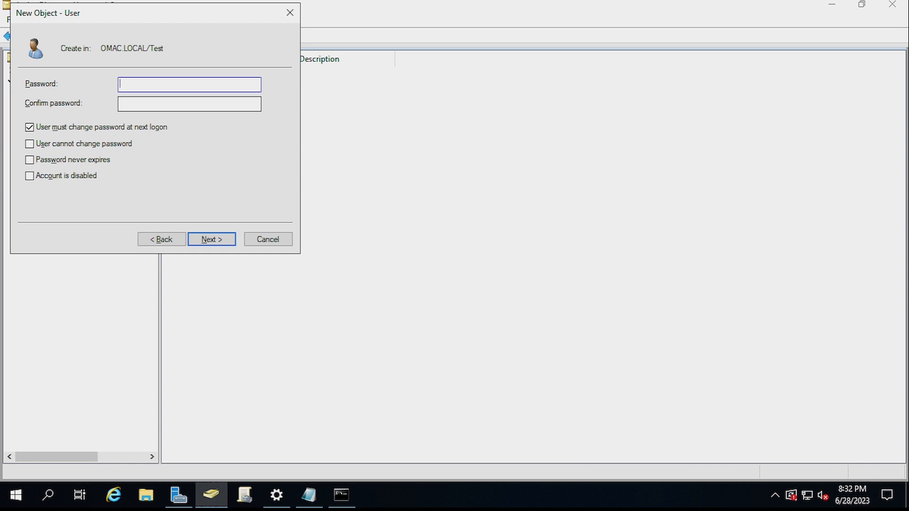
{"action": "key", "text": "Return"}
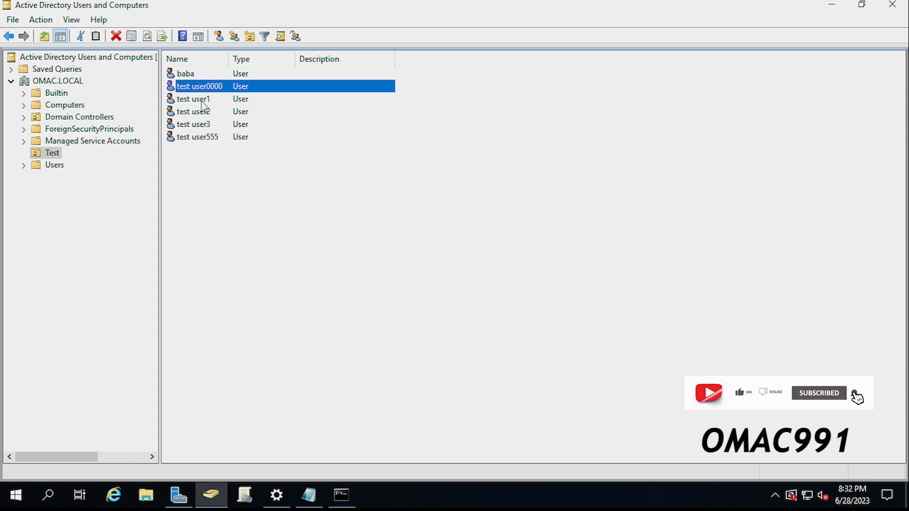
{"action": "left_click", "coordinate": [636, 229]}
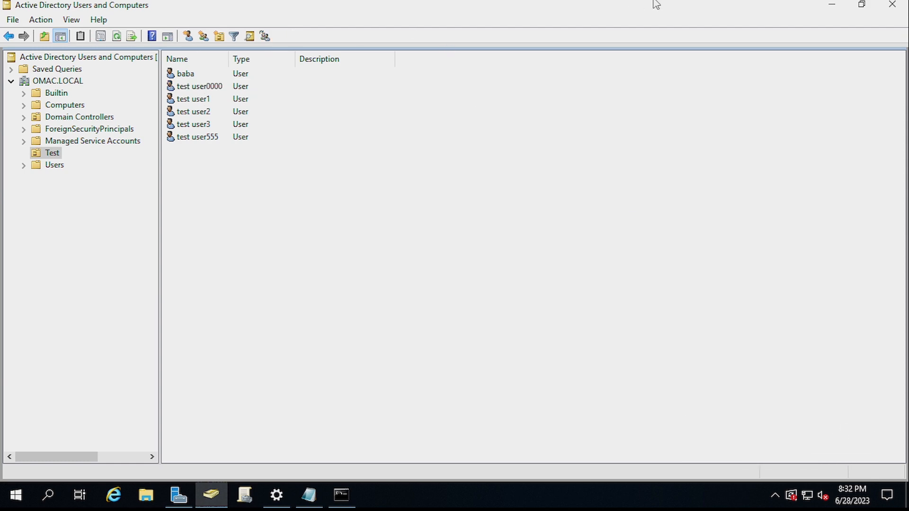
{"action": "mouse_move", "coordinate": [656, 6]}
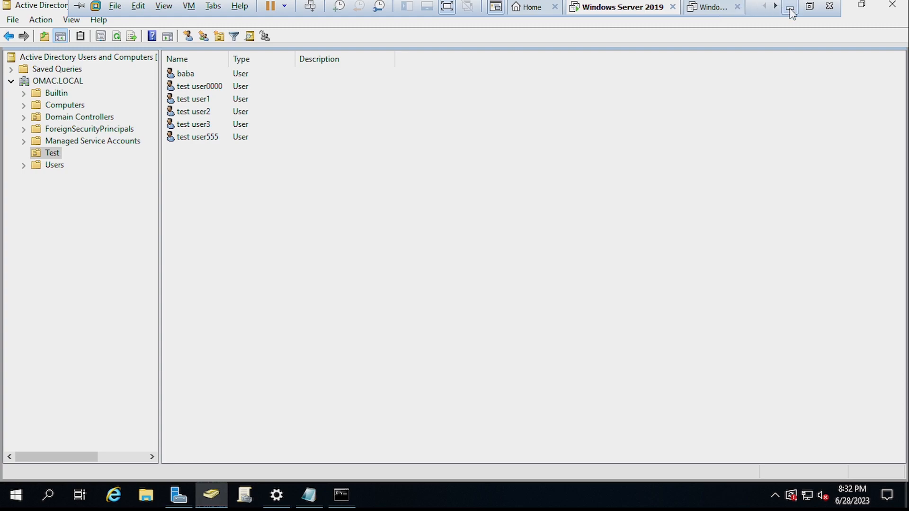